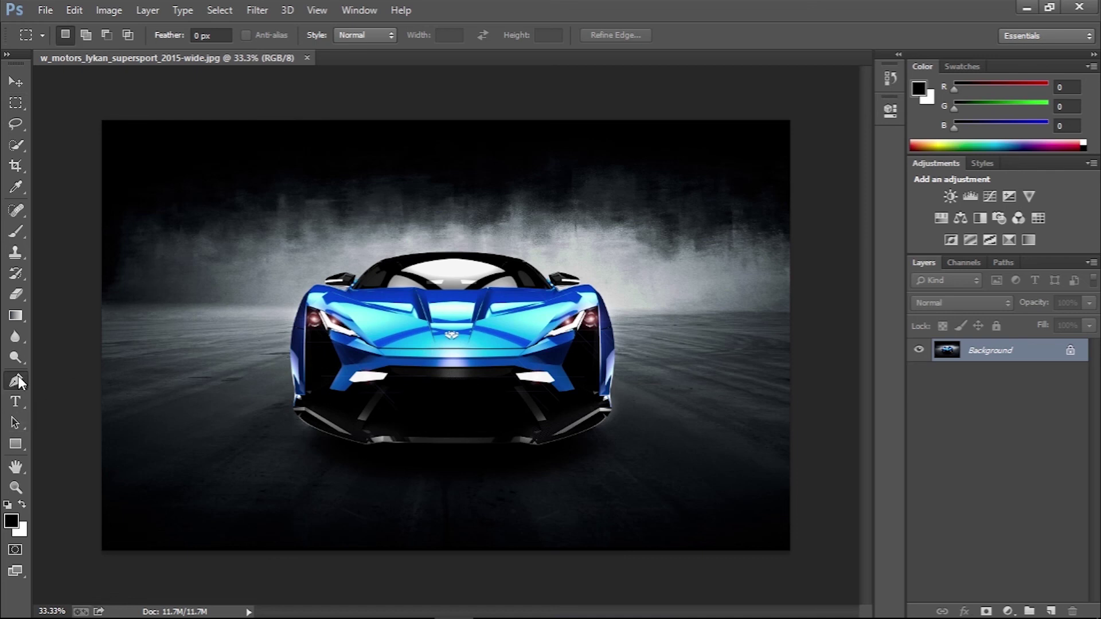
With the Pen tool in Path mode, trace the car's lower edge, headlight and near side mirror.
left_click(18, 378)
scroll(453, 372, "up", 2)
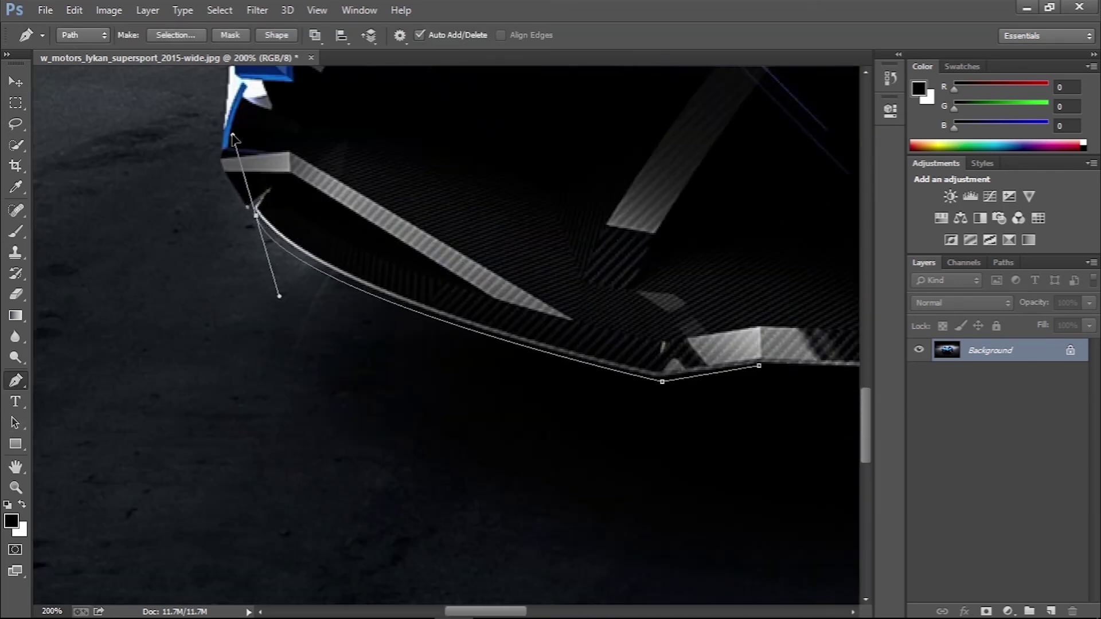
left_click_drag(233, 201, 234, 373)
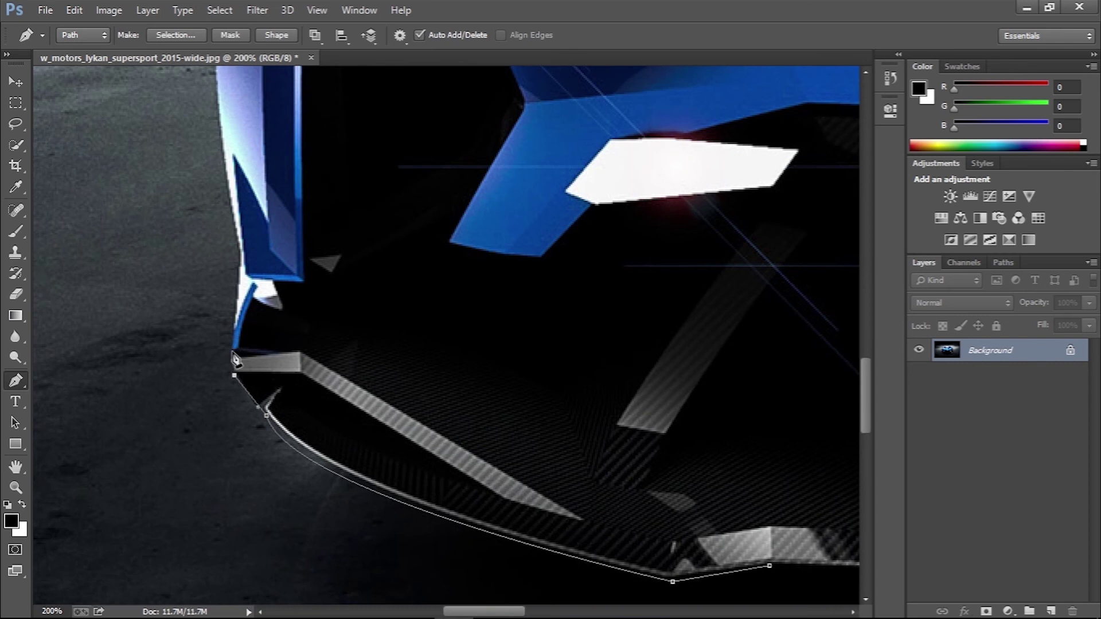
scroll(234, 372, "up", 10)
left_click_drag(382, 162, 412, 172)
scroll(413, 172, "up", 10)
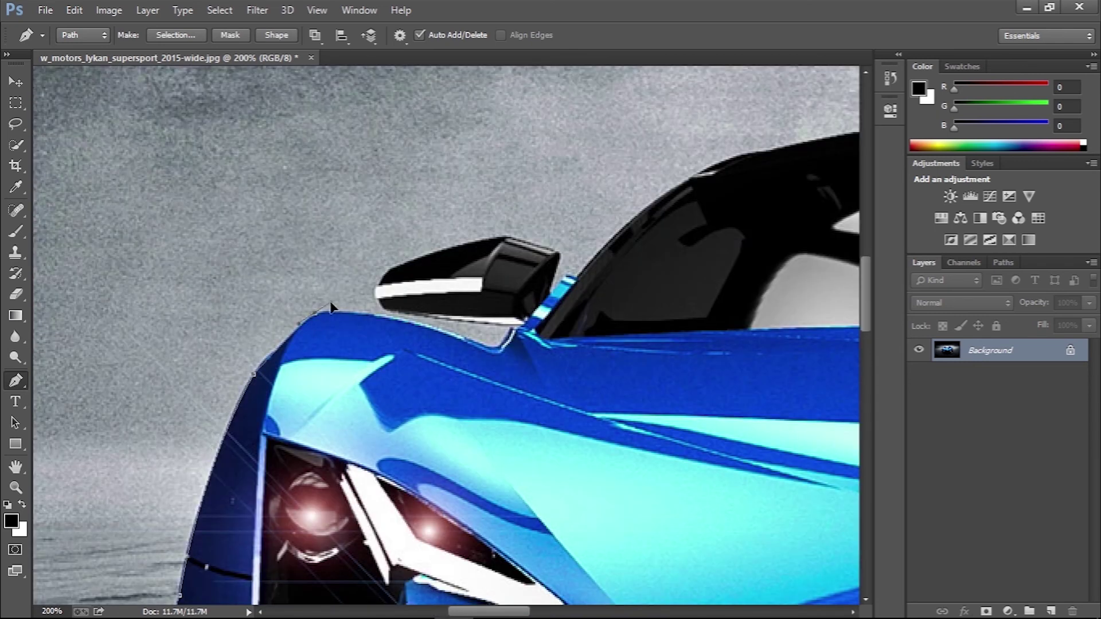
left_click(269, 431)
left_click_drag(292, 440, 314, 409)
left_click(217, 408)
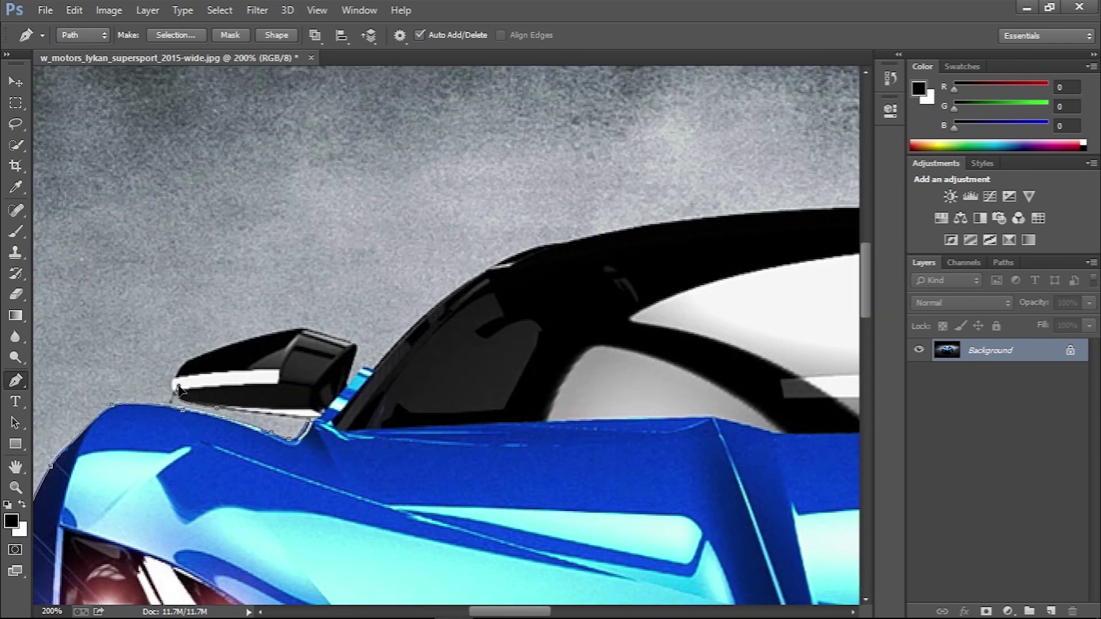
left_click(175, 393)
left_click(190, 361)
left_click(304, 329)
left_click(356, 342)
Continue the path across the roof line and down toward the far side mirror.
scroll(367, 373, "right", 5)
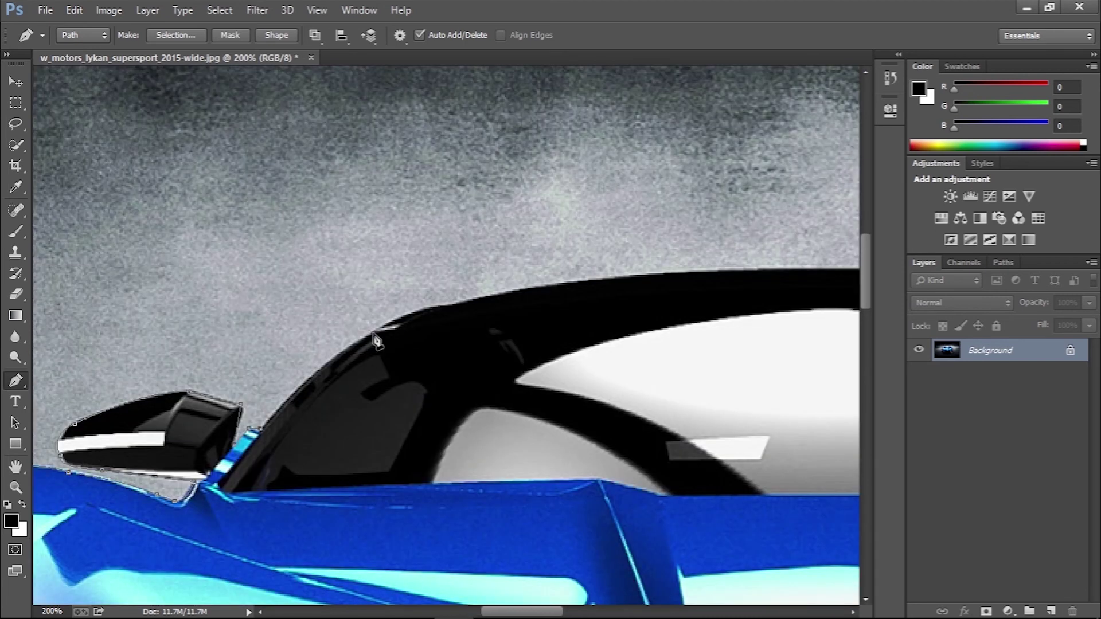
left_click(432, 315)
scroll(432, 315, "right", 10)
left_click(396, 333)
scroll(395, 334, "right", 10)
left_click_drag(374, 364, 393, 367)
scroll(384, 376, "right", 10)
scroll(383, 375, "down", 3)
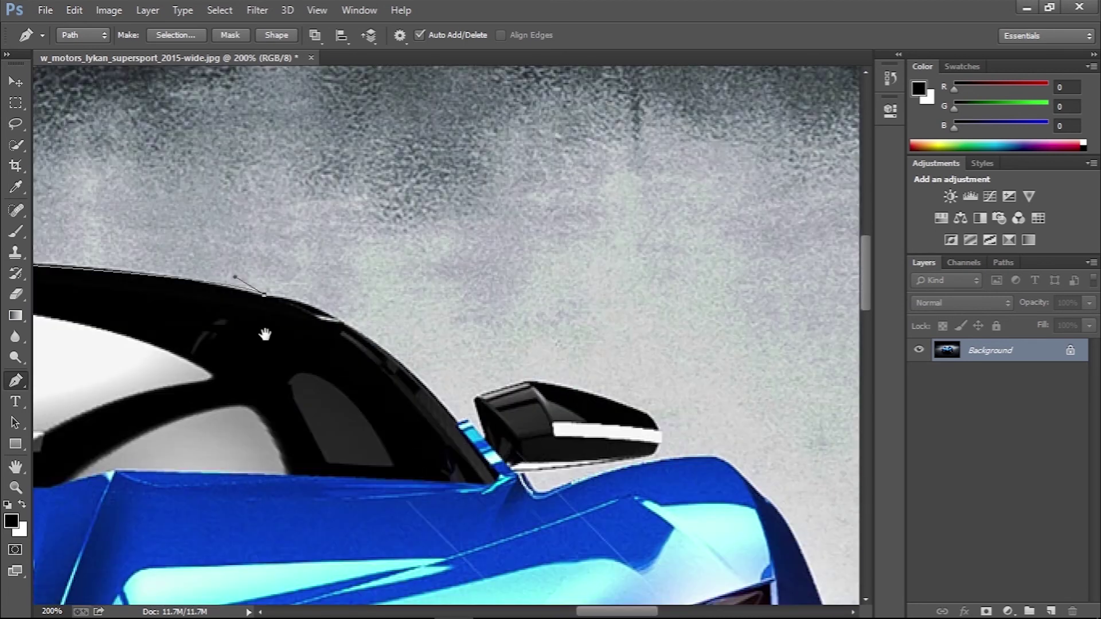
left_click(265, 295)
left_click(379, 343)
left_click(443, 399)
left_click(459, 421)
left_click(528, 378)
left_click(647, 414)
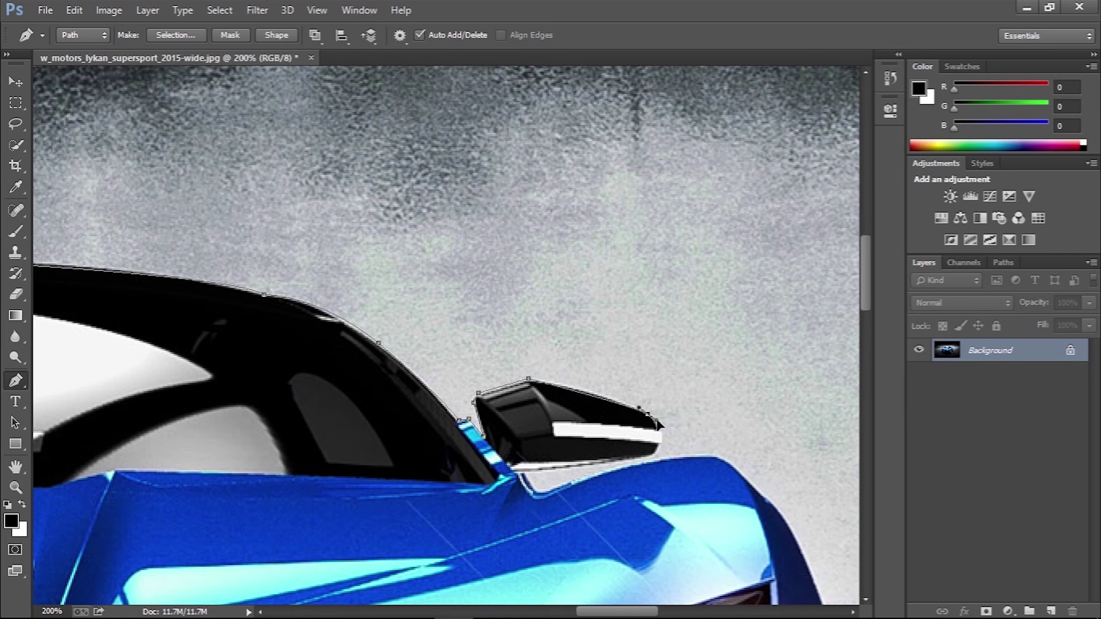
Finish the path around the far mirror, front fender and bumper, then fit the image on screen.
scroll(648, 414, "right", 10)
scroll(648, 414, "down", 3)
left_click(508, 346)
left_click(388, 381)
scroll(387, 381, "right", 10)
scroll(387, 381, "down", 3)
left_click(468, 297)
left_click(521, 401)
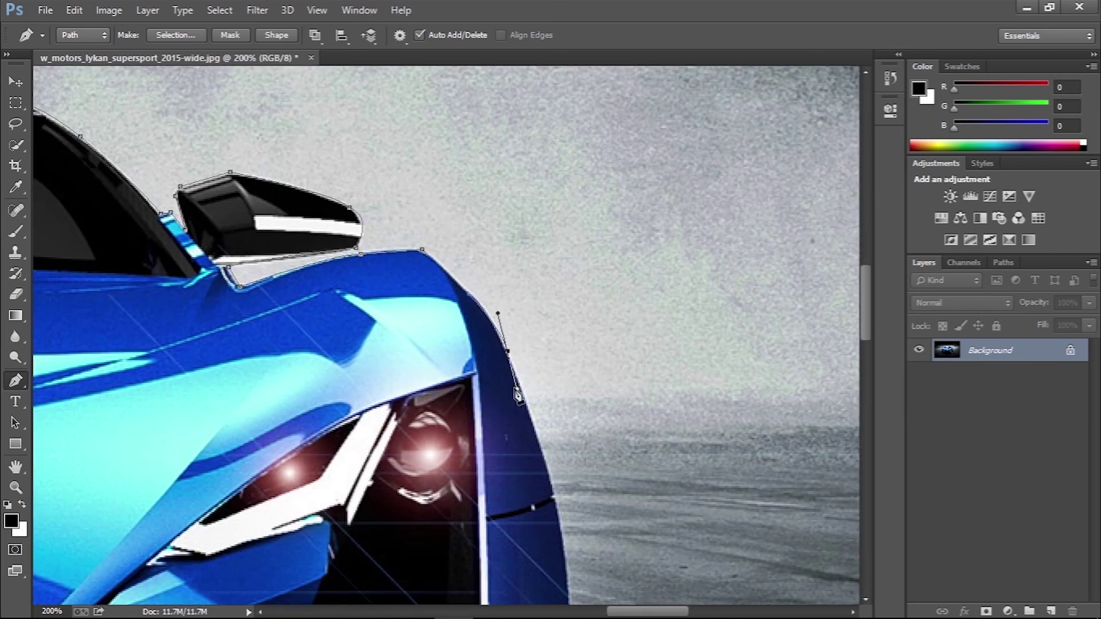
scroll(522, 401, "right", 10)
scroll(522, 401, "down", 3)
left_click(461, 321)
scroll(420, 386, "right", 10)
scroll(420, 386, "down", 3)
left_click(399, 302)
scroll(409, 400, "down", 3)
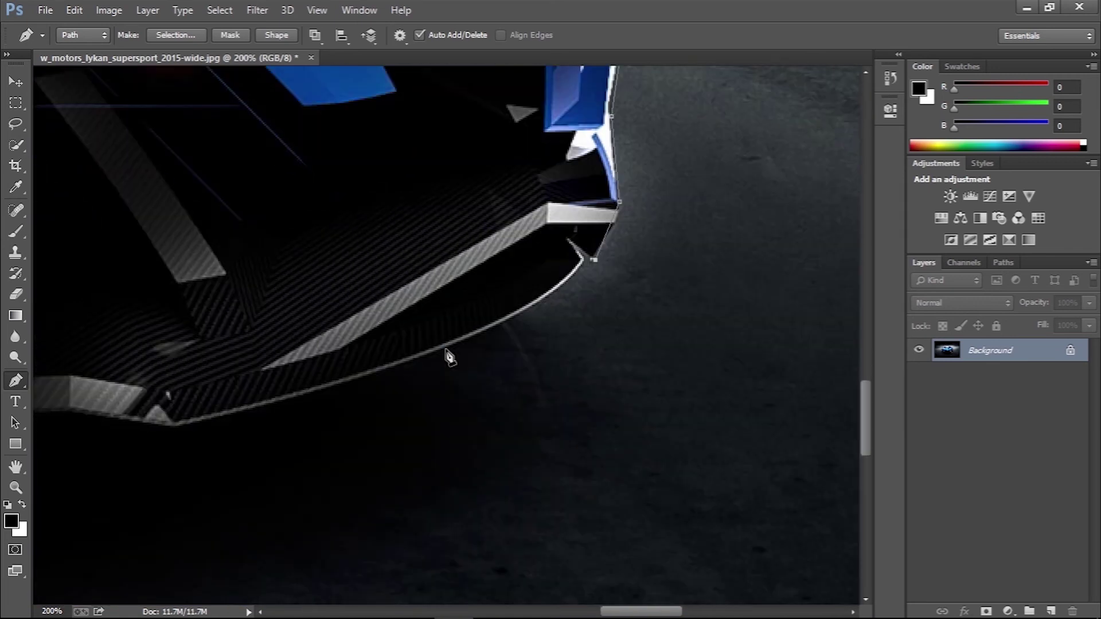
left_click_drag(388, 373, 314, 385)
left_click(388, 373, "alt")
left_click(179, 430)
scroll(179, 430, "left", 10)
scroll(179, 430, "down", 3)
left_click(466, 380)
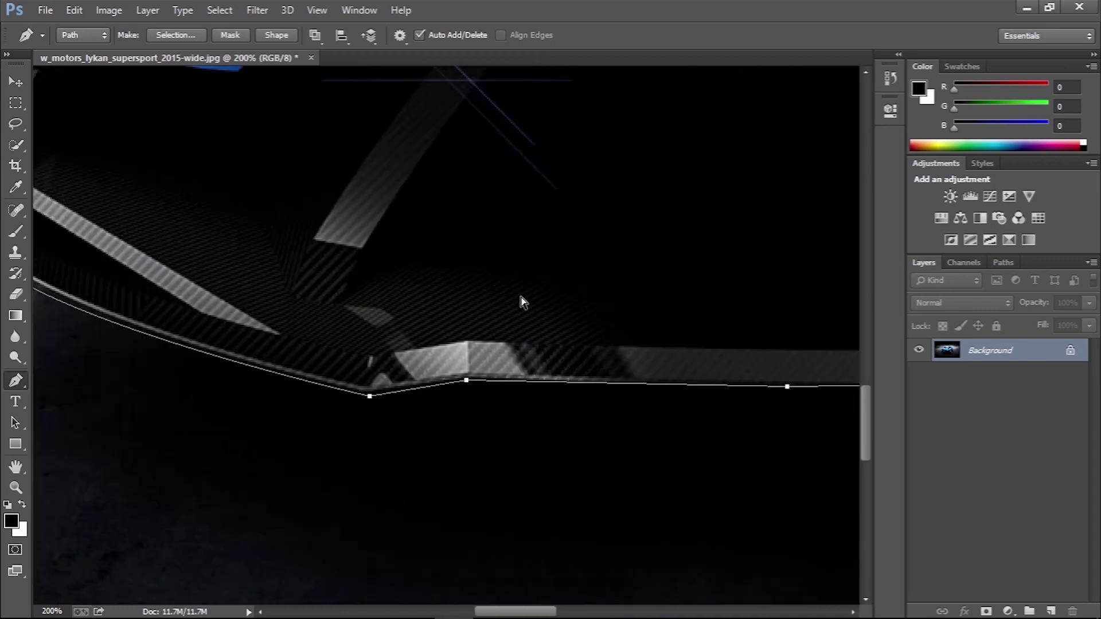
key("ctrl+0")
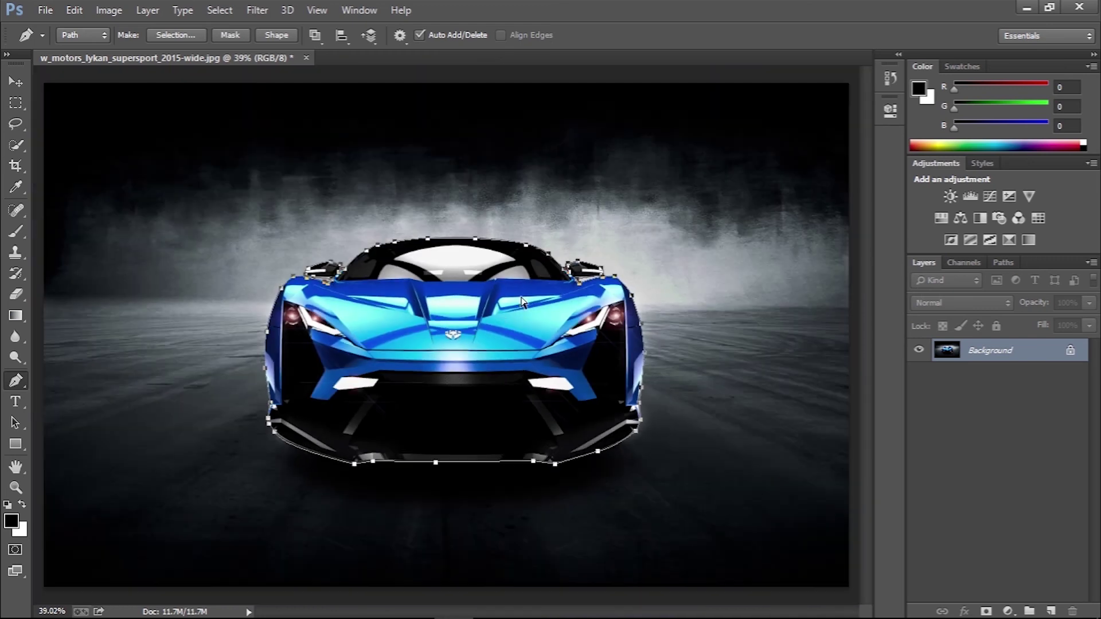
Turn the car path into a selection with a 0.5-pixel feather.
right_click(442, 320)
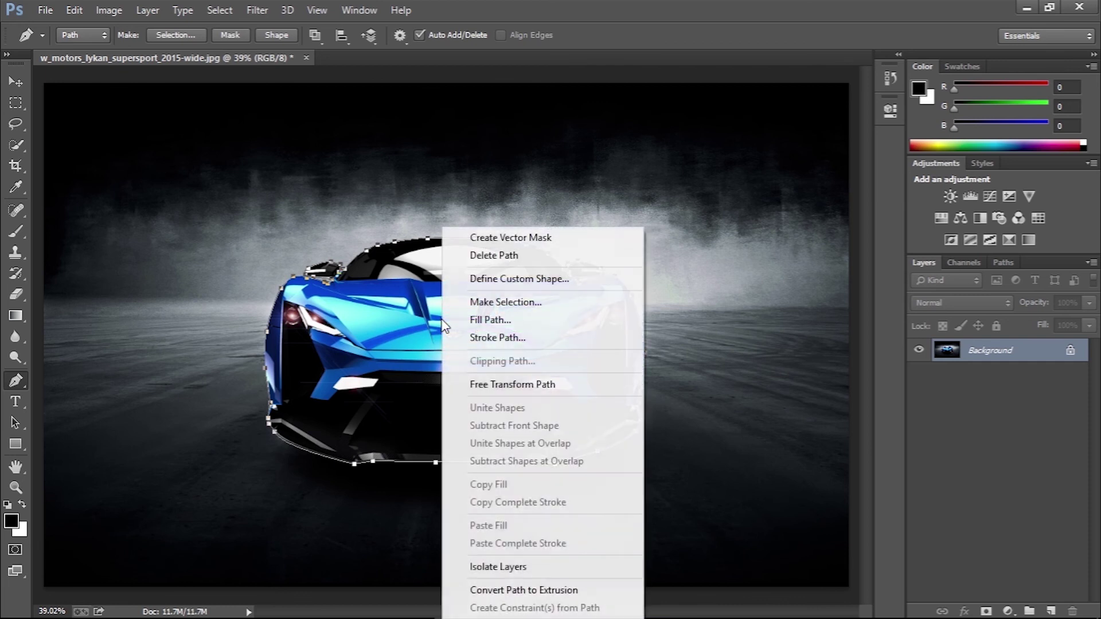
left_click(485, 302)
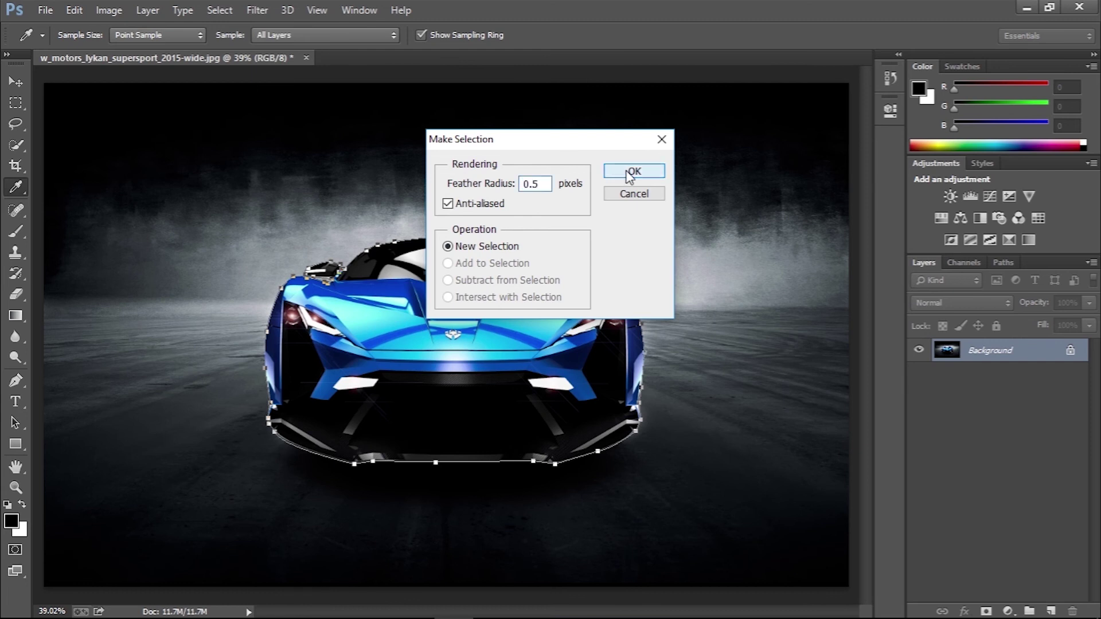
left_click(629, 173)
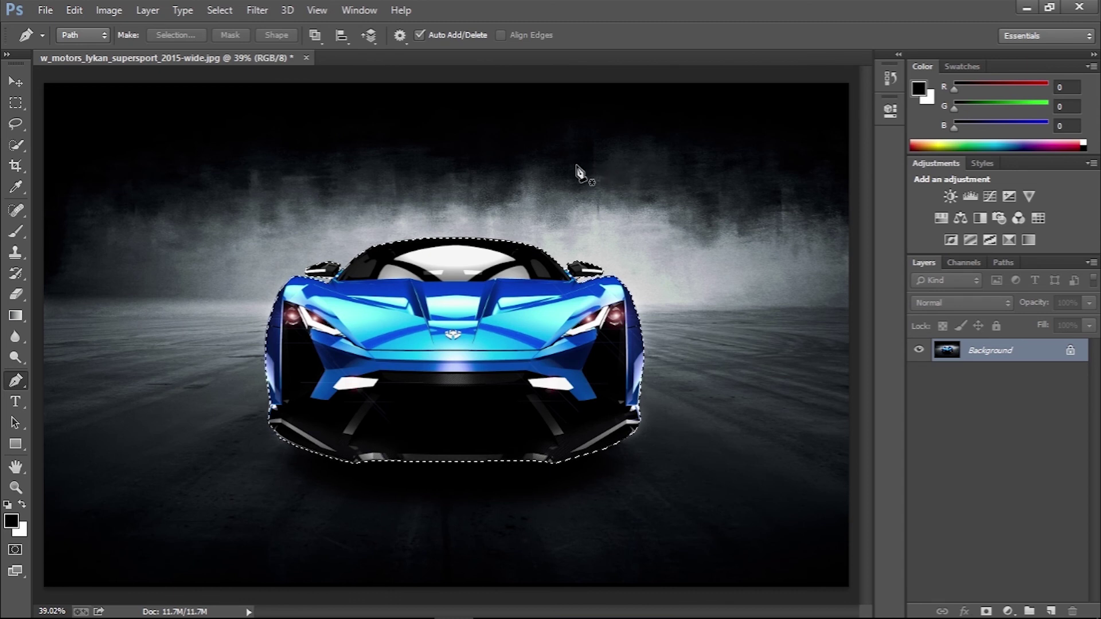
Cut the selected car onto its own new Layer 1 with Layer Via Cut.
left_click(147, 10)
mouse_move(172, 28)
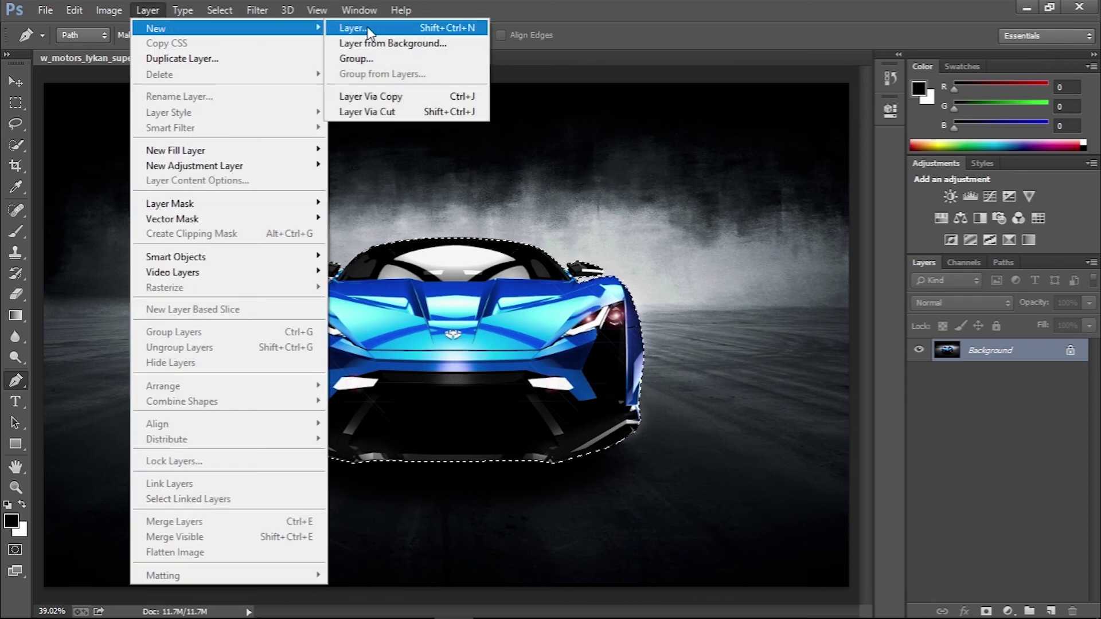
left_click(402, 112)
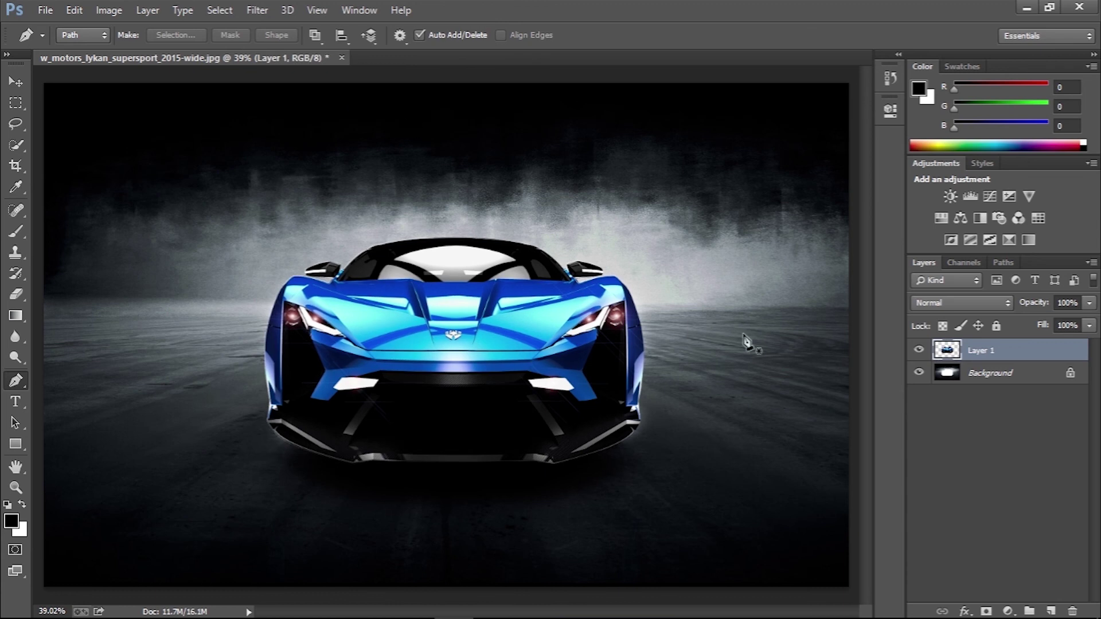
Make the Background an editable Layer 0, then expand the car selection outward by 10 pixels.
double_click(990, 375)
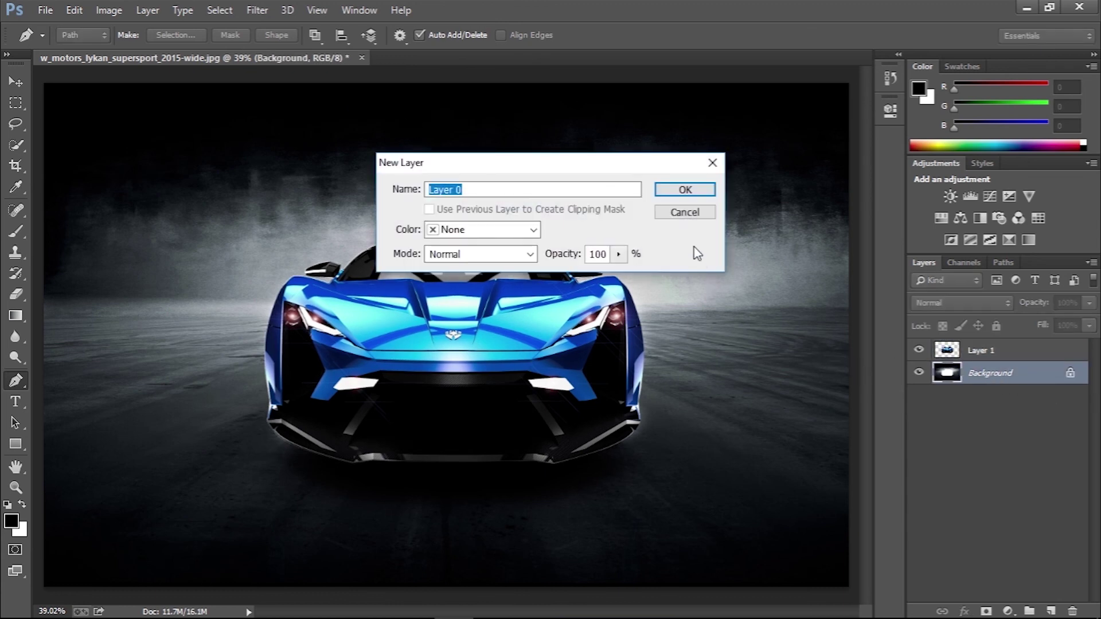
key("Return")
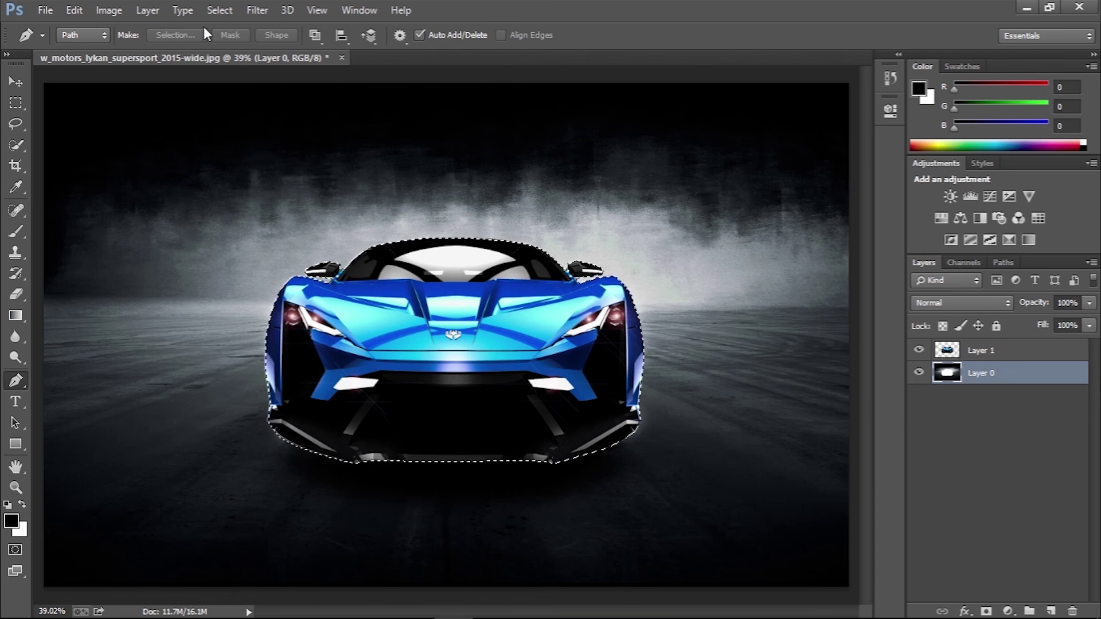
left_click(239, 13)
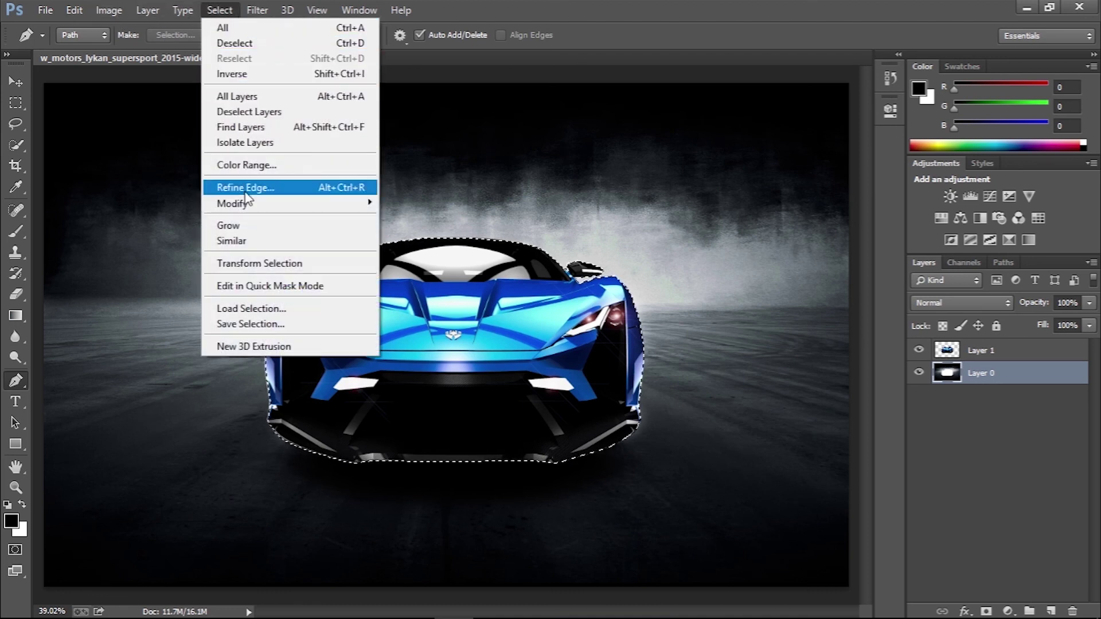
mouse_move(279, 207)
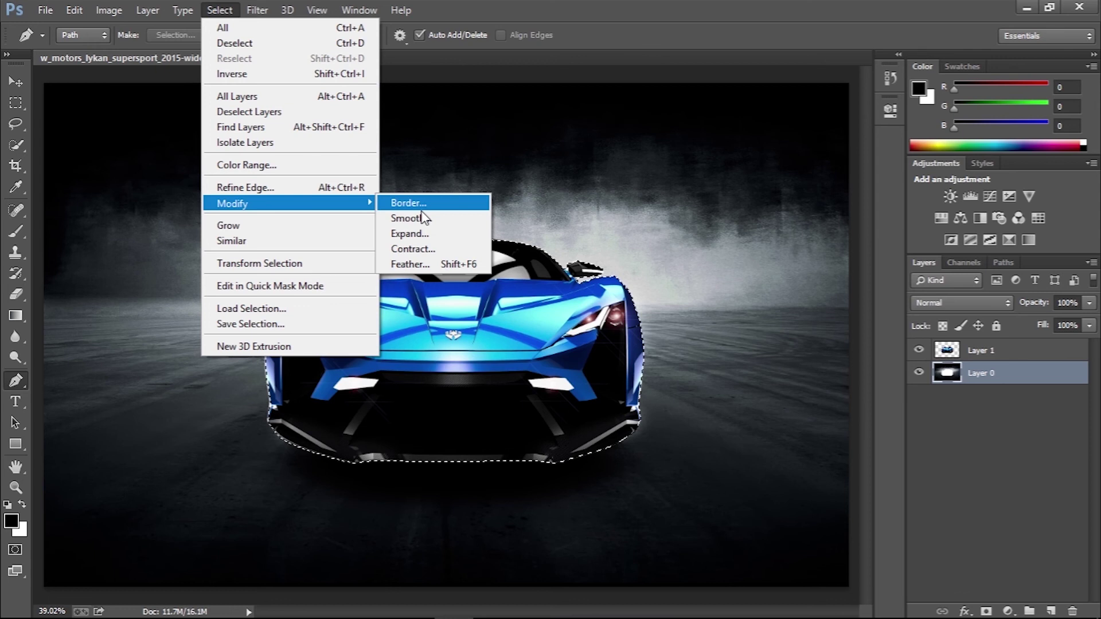
left_click(425, 232)
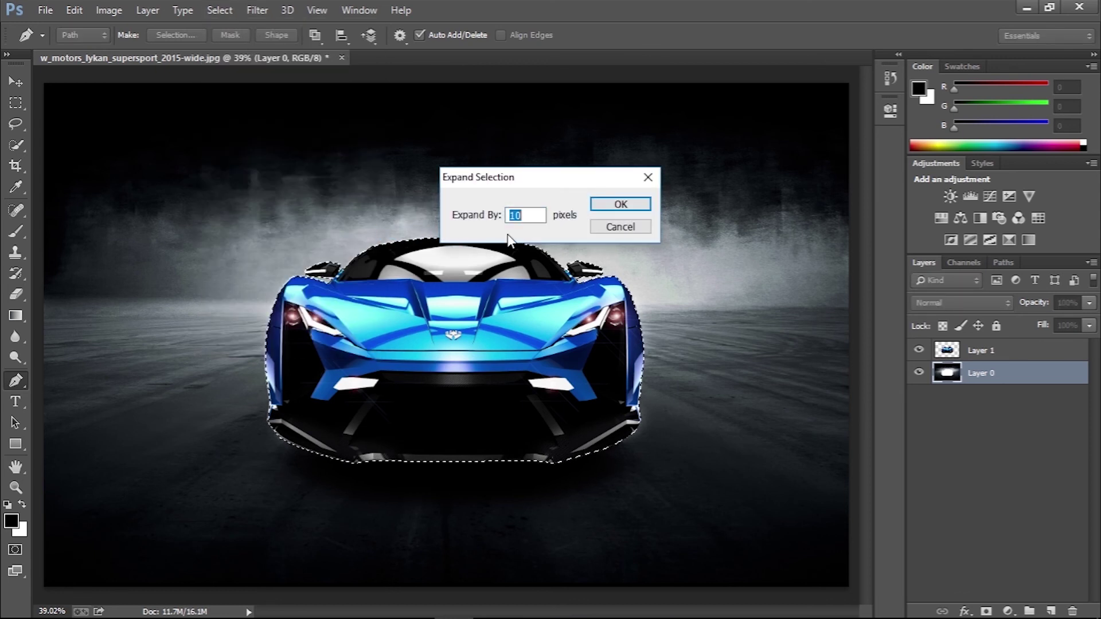
left_click(638, 210)
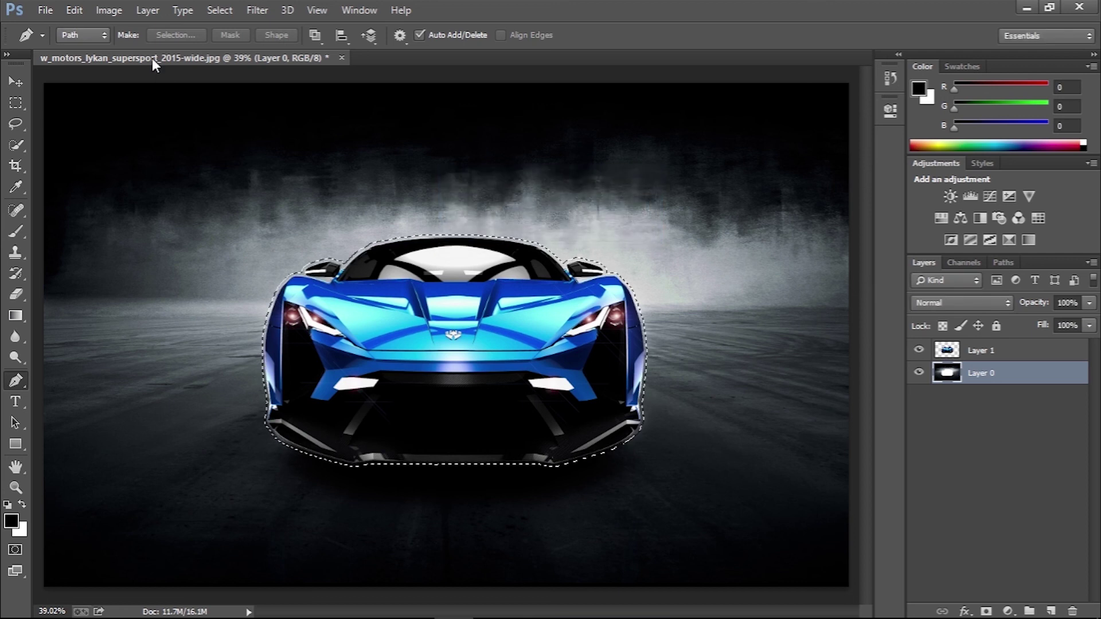
Content-Aware fill the expanded selection on Layer 0, then hide the car layer to check the result.
left_click(107, 11)
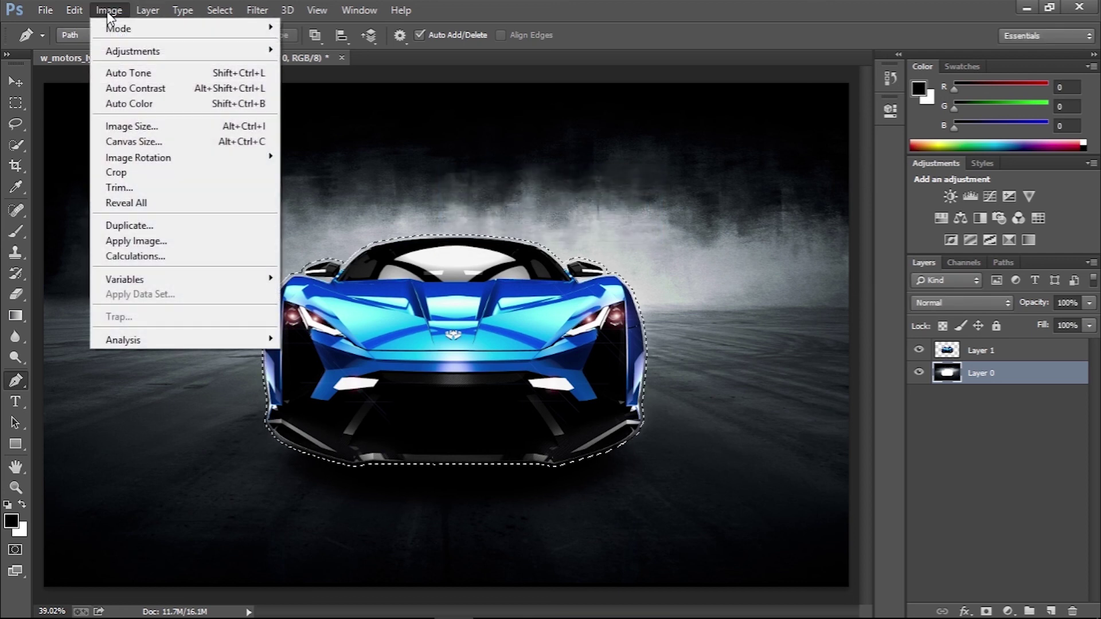
mouse_move(86, 14)
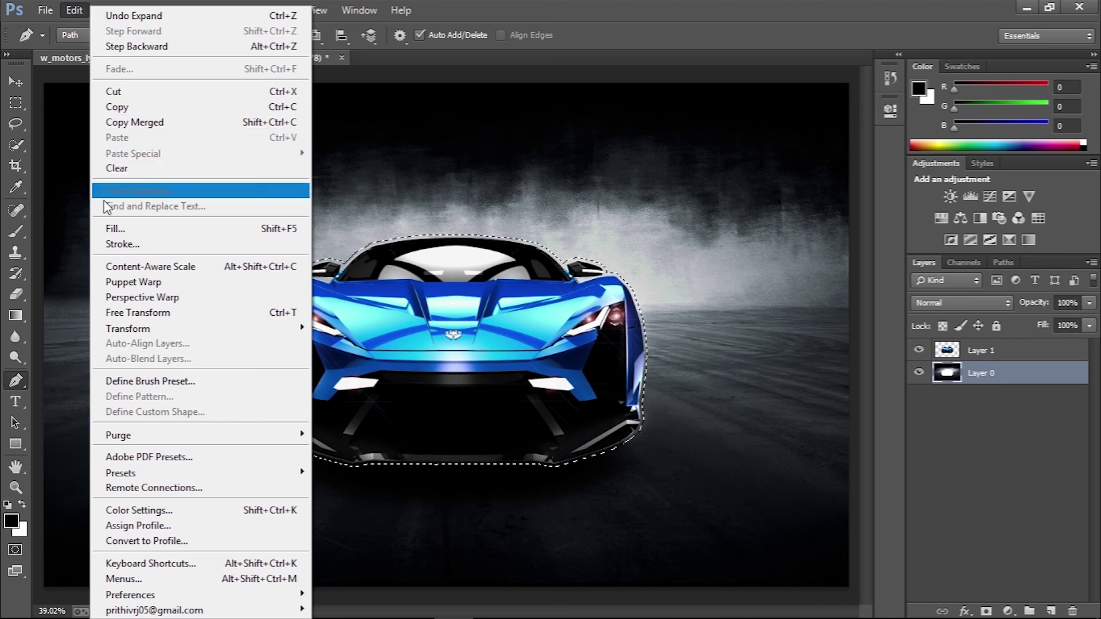
left_click(112, 228)
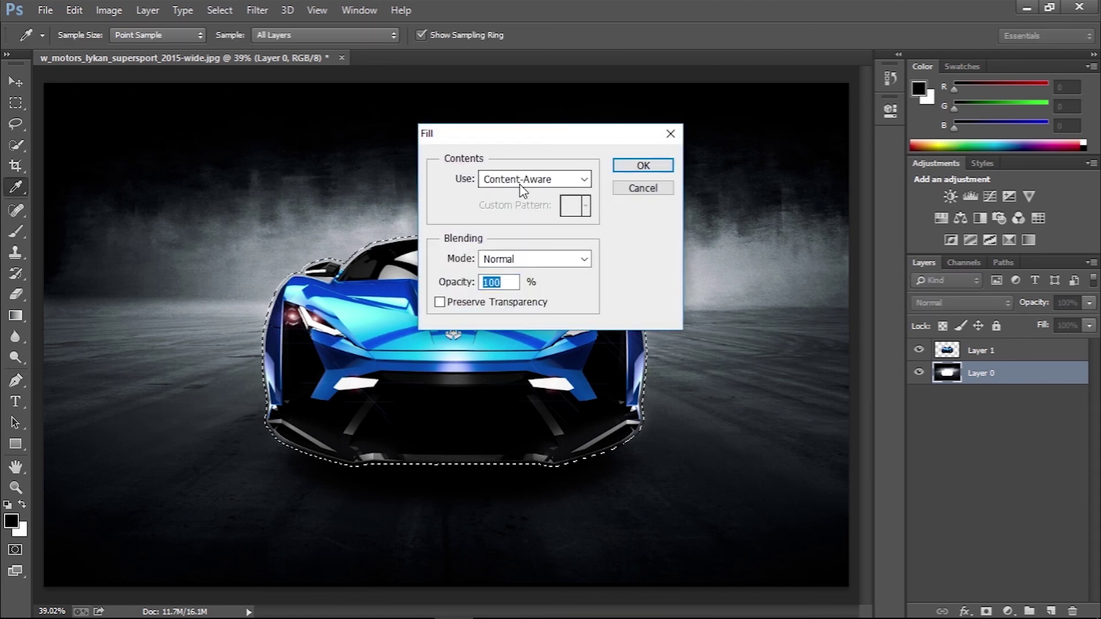
left_click(651, 165)
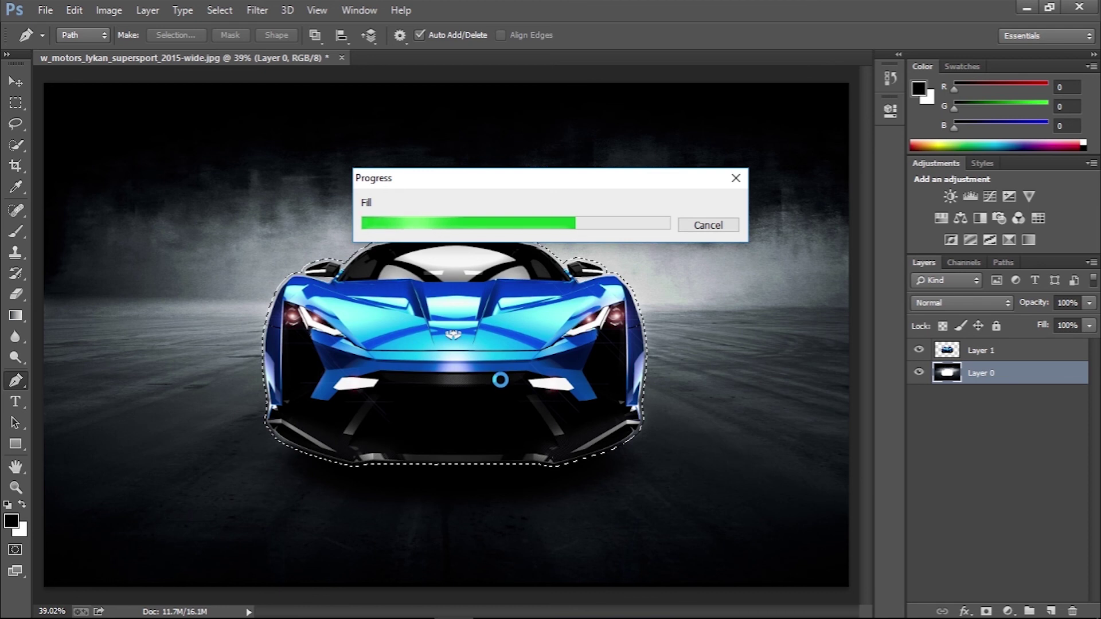
left_click(918, 351)
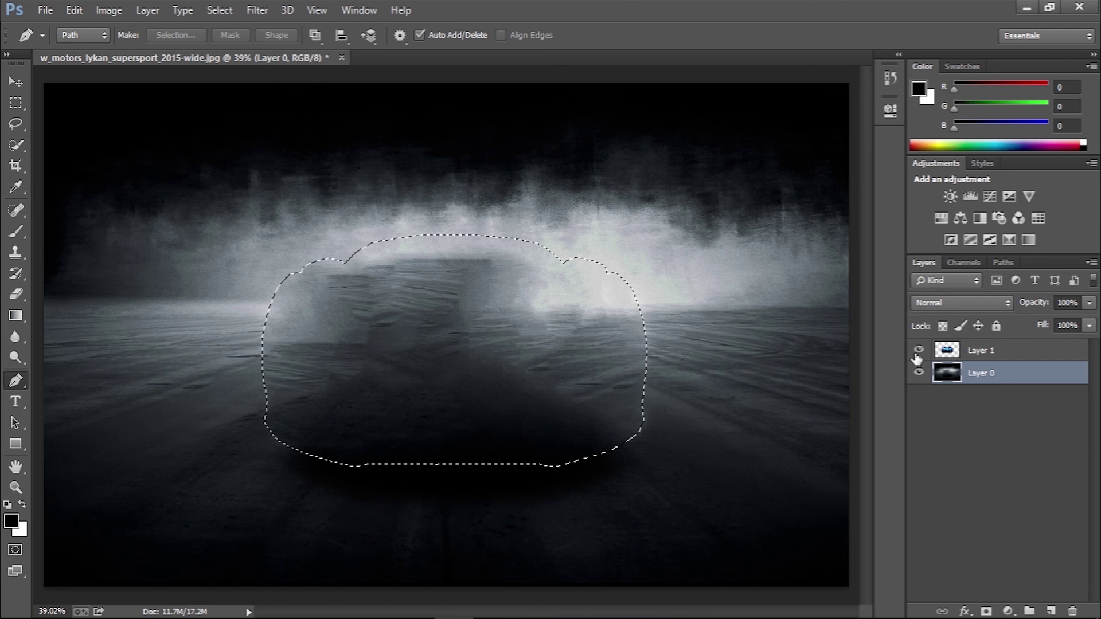
Show and select both car layers, create a new 1920×1080 document, and return to the w_motors image.
left_click(918, 350)
left_click(980, 350, "shift")
left_click(45, 10)
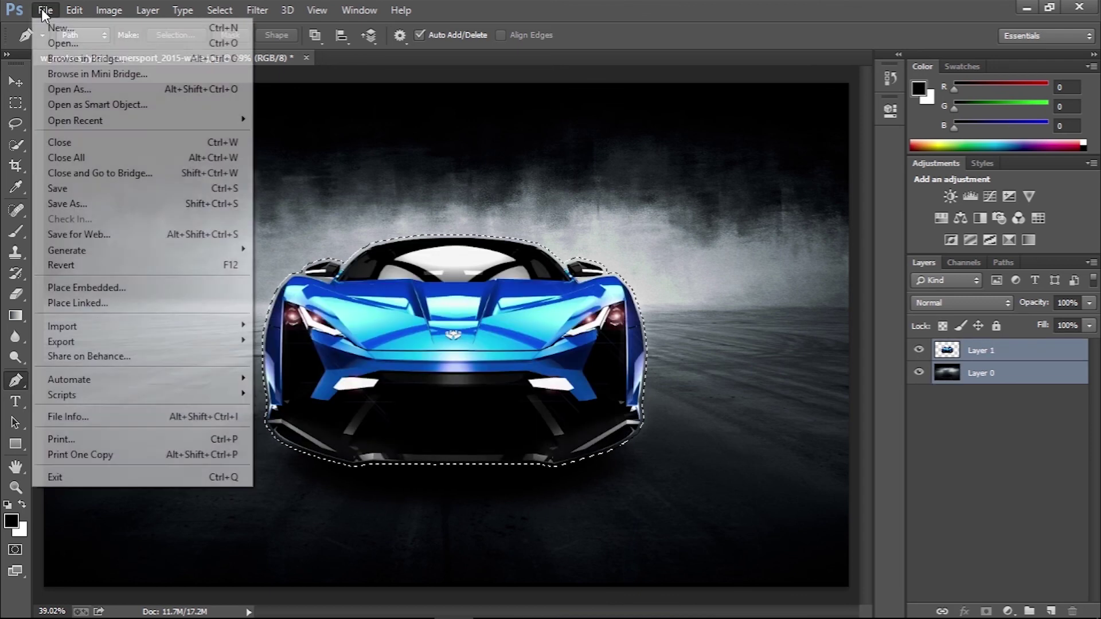
left_click(54, 28)
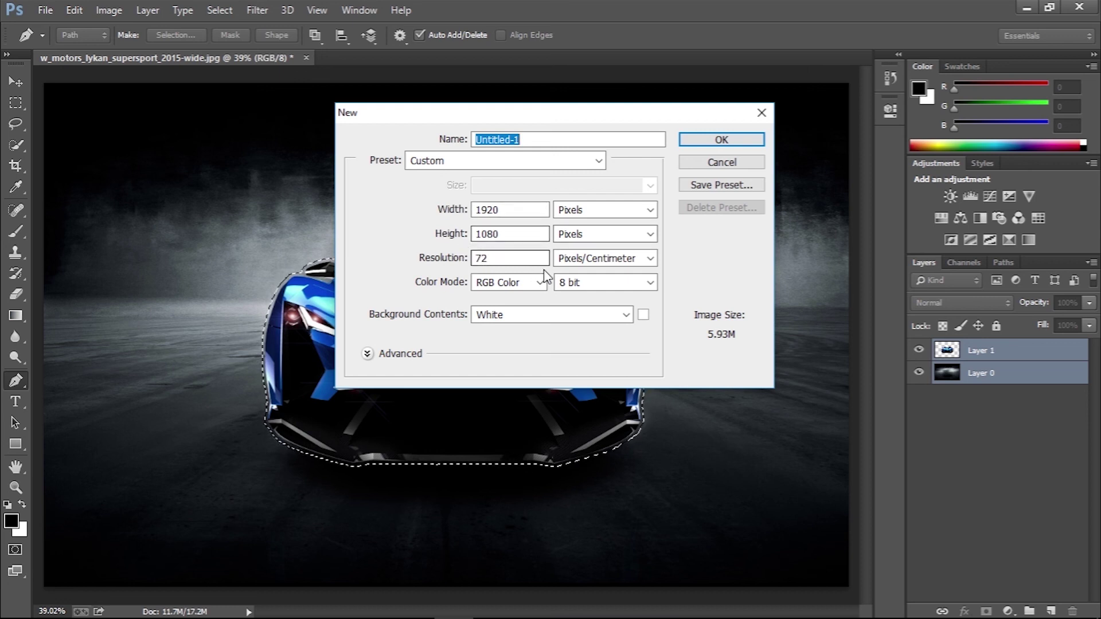
left_click(709, 149)
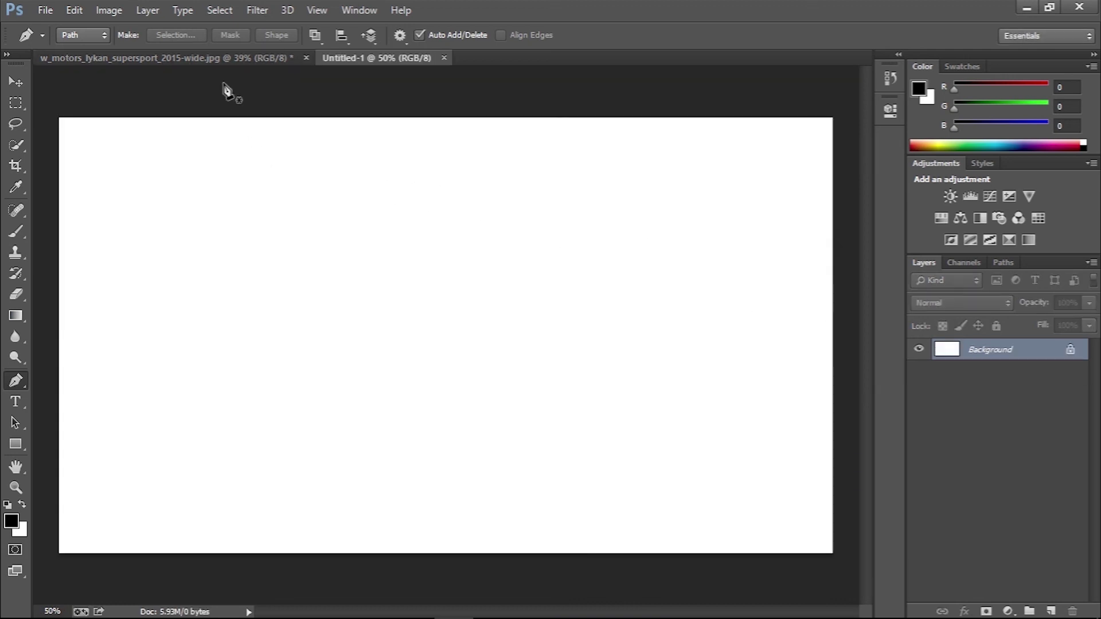
left_click(220, 60)
Drag both car layers into Untitled-1 and centre them on the canvas with Free Transform.
left_click(13, 82)
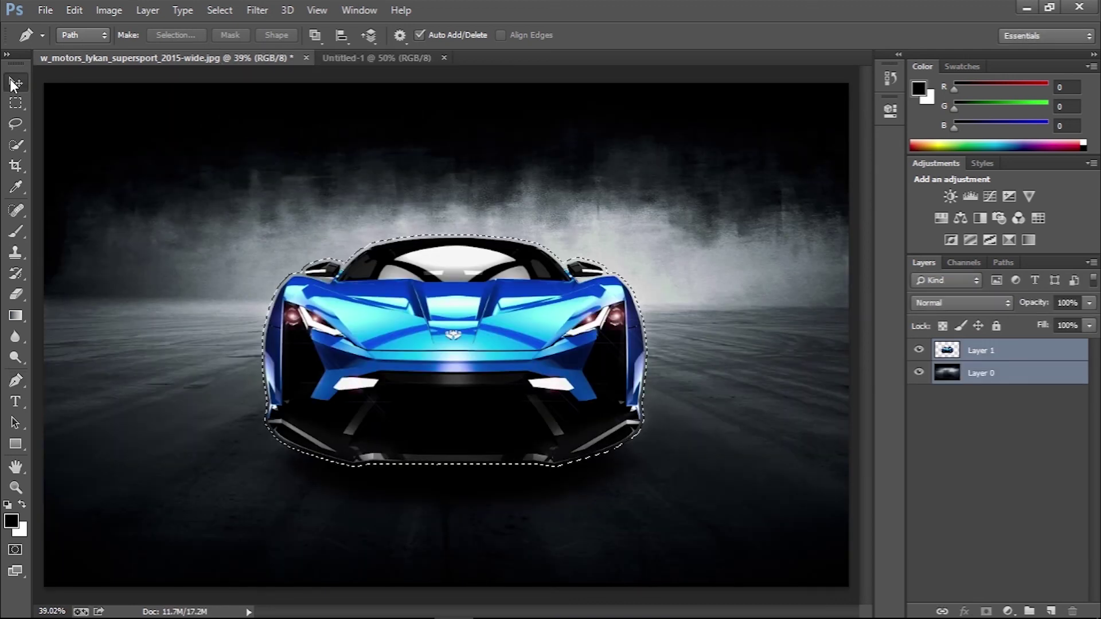
left_click_drag(241, 225, 285, 255)
key("ctrl+minus")
key("ctrl+minus")
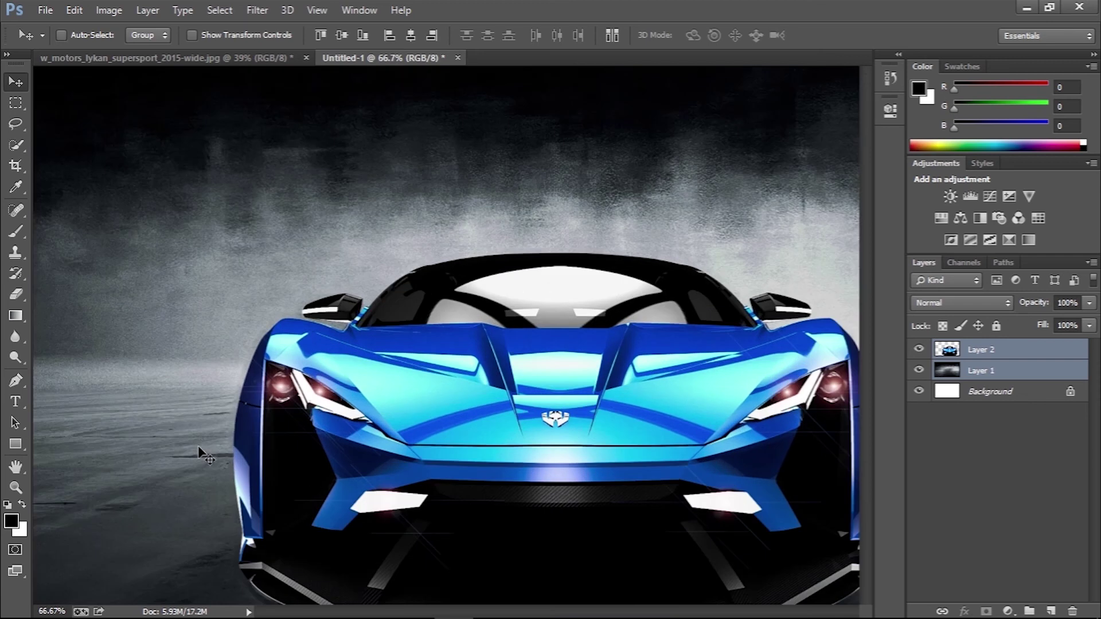
key("ctrl+t")
left_click_drag(575, 357, 536, 328)
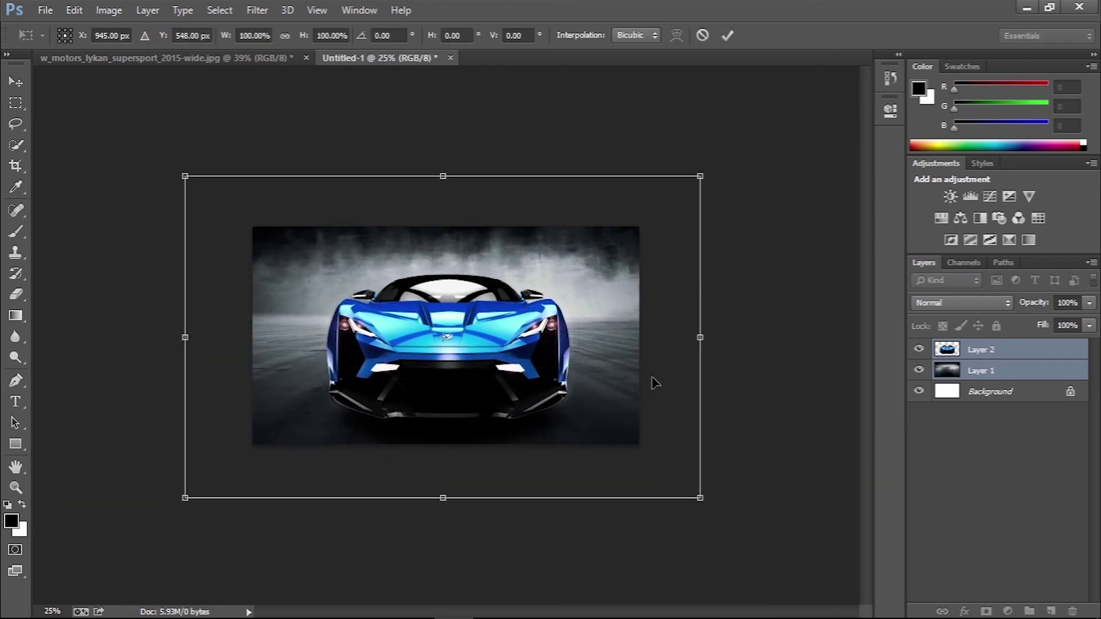
key("Return")
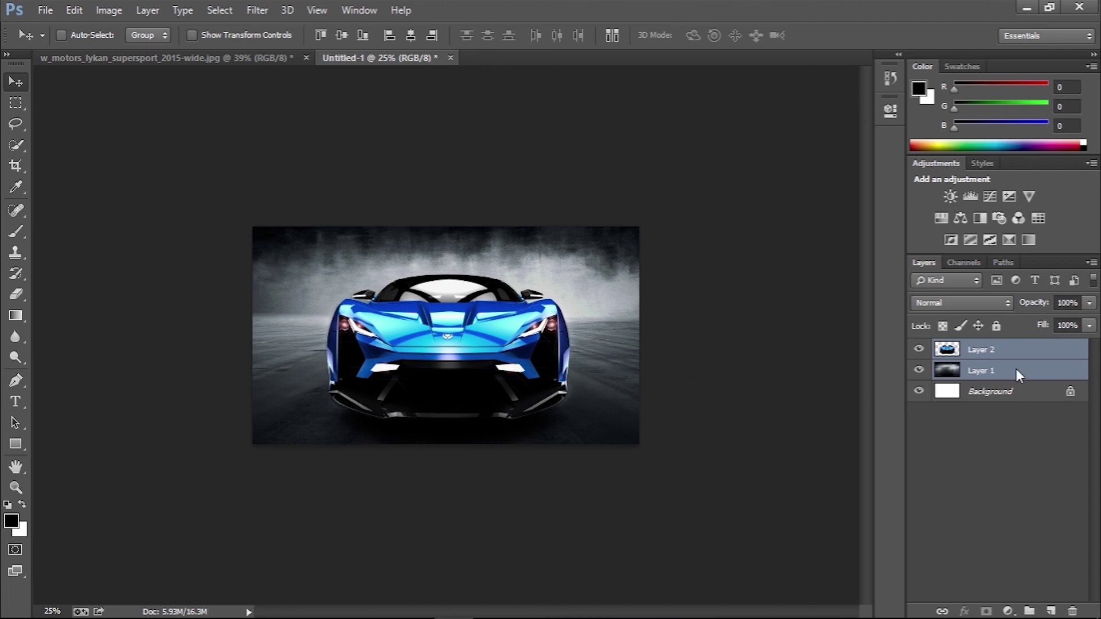
right_click(1015, 369)
left_click(1055, 371)
Convert Layer 1 and then Layer 2 to Smart Objects, leaving Layer 1 selected.
left_click(1055, 371)
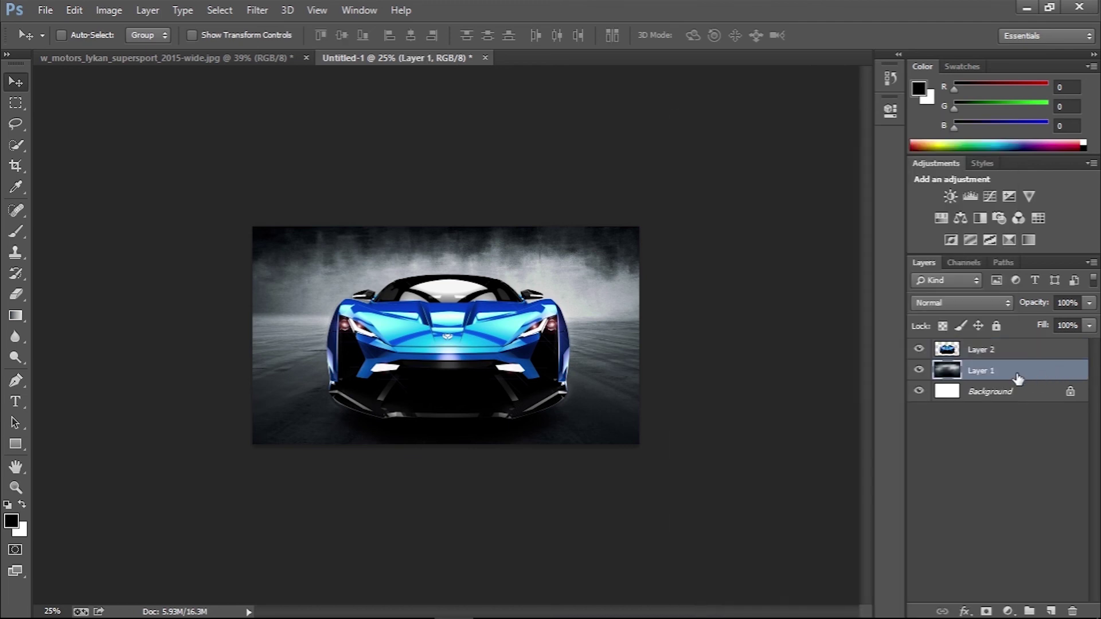
right_click(1016, 373)
left_click(778, 230)
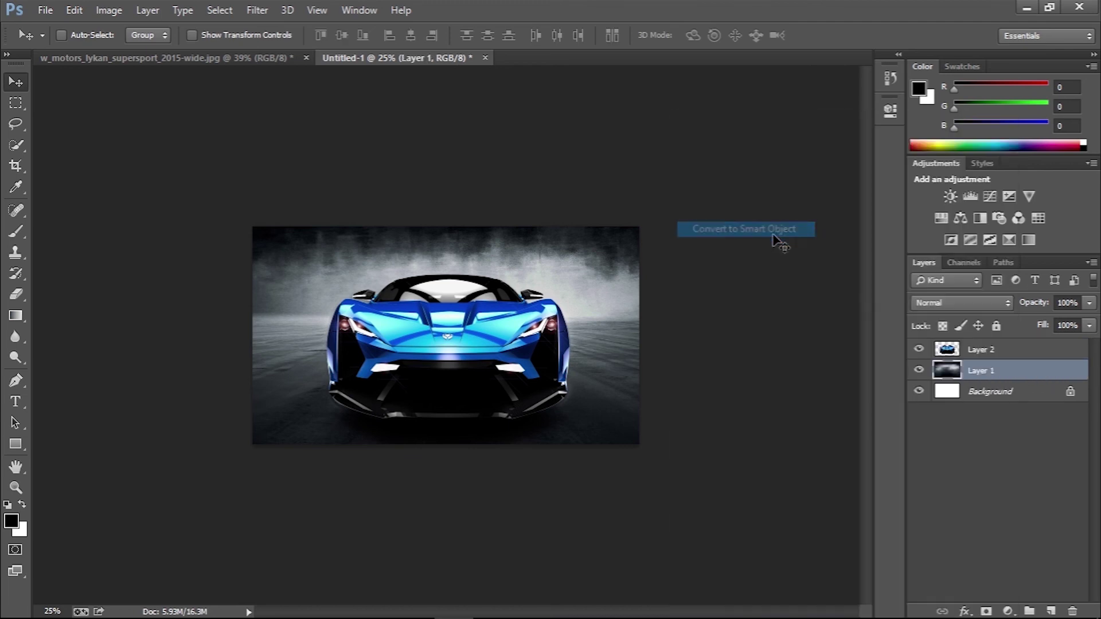
right_click(978, 351)
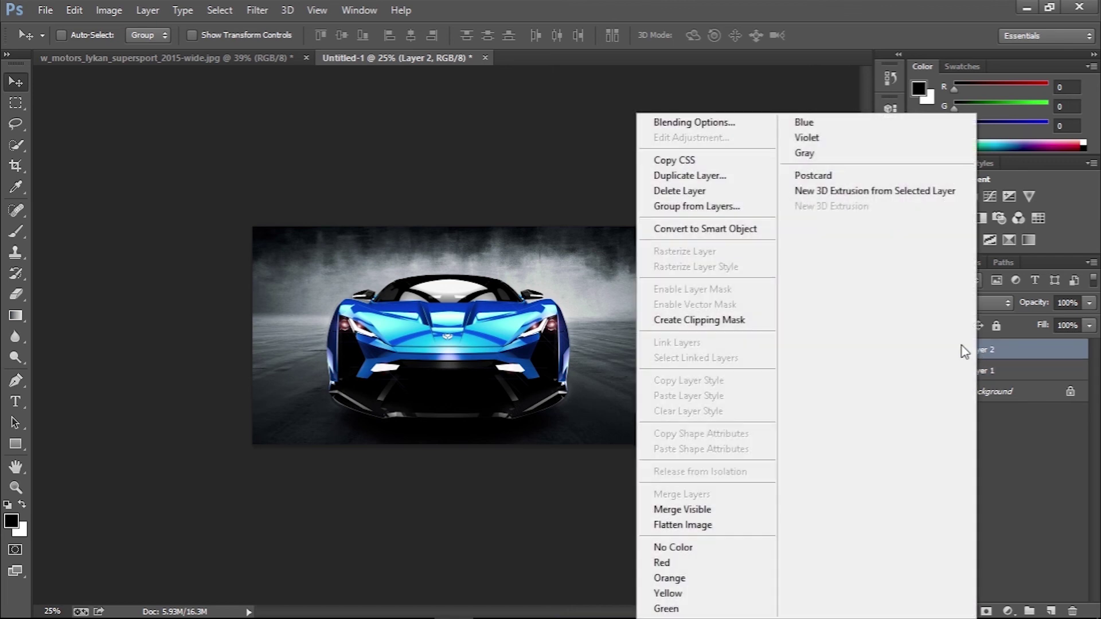
left_click(760, 231)
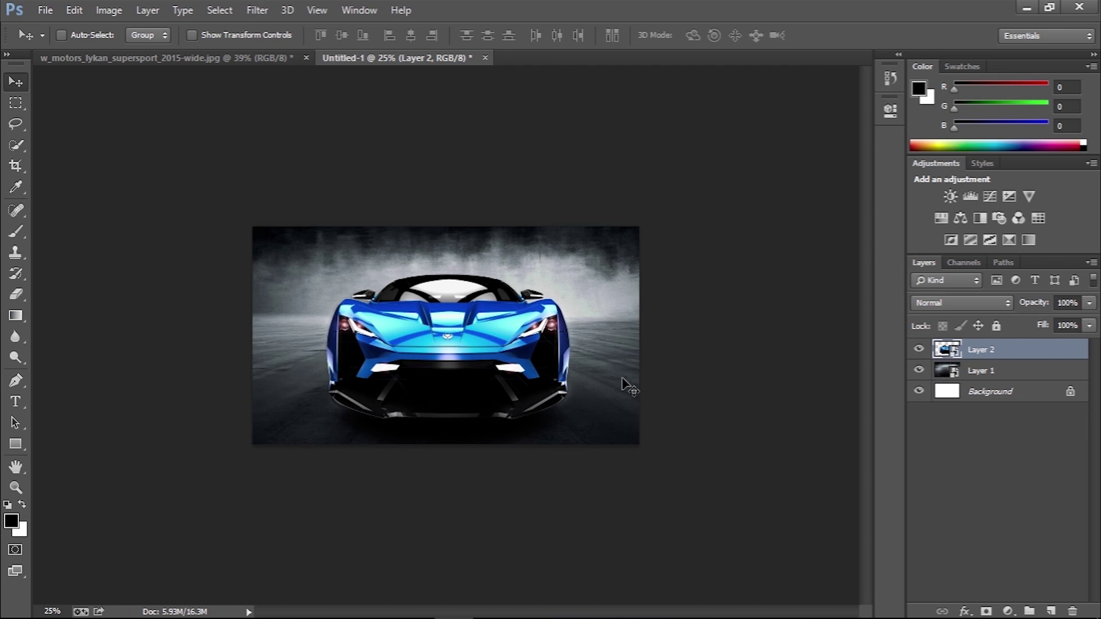
left_click(982, 371)
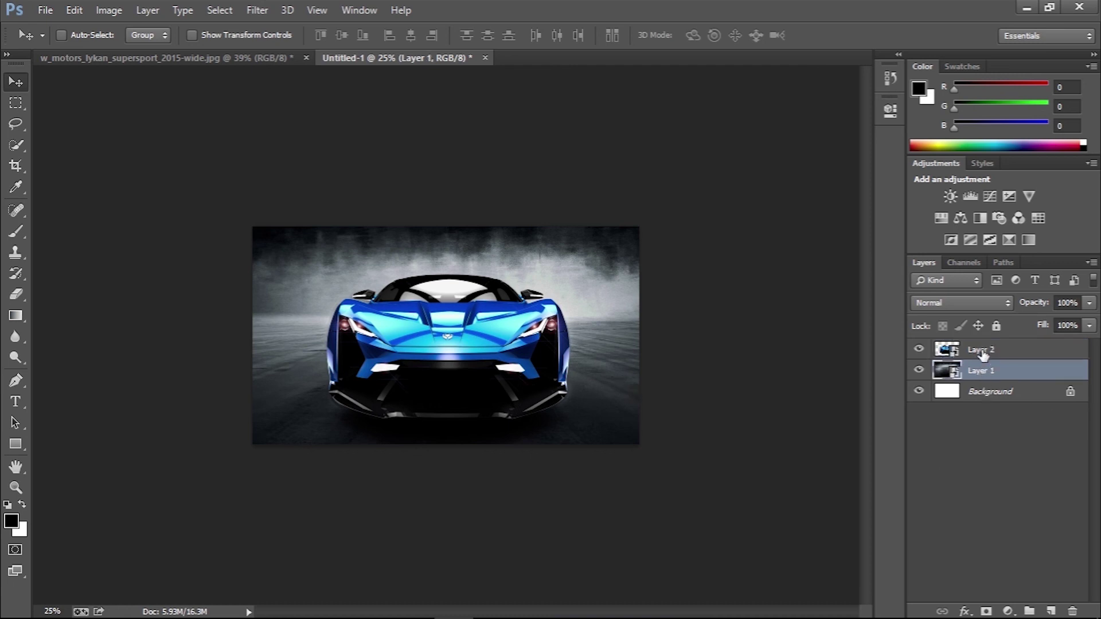
Show the Timeline panel, create a video timeline for both car layers, and select Layer 1's clip.
left_click(983, 350)
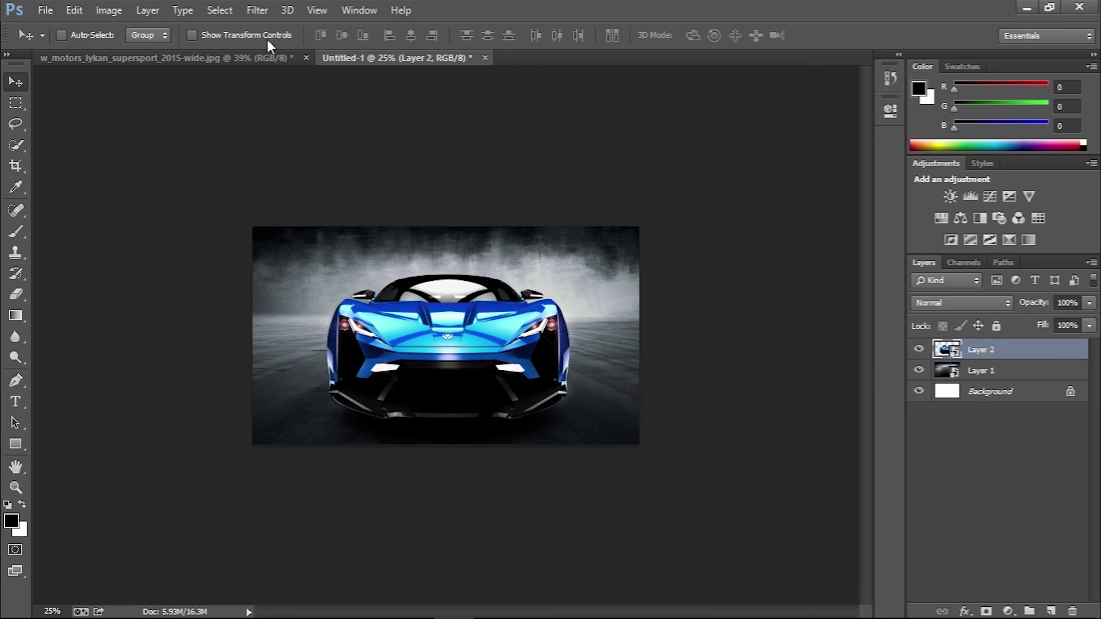
left_click(356, 7)
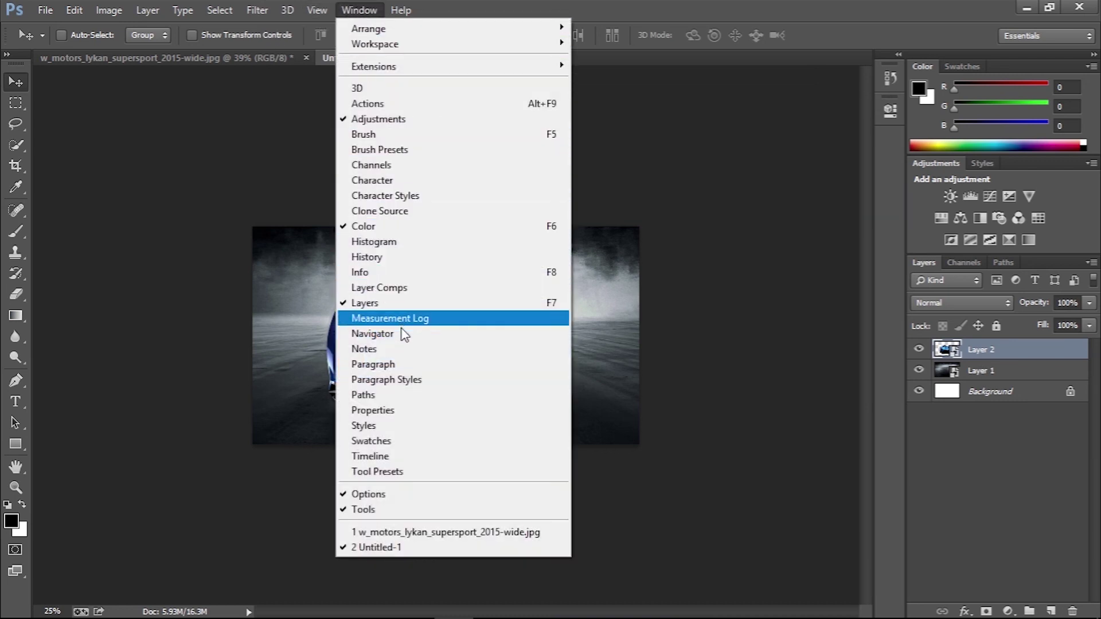
left_click(397, 460)
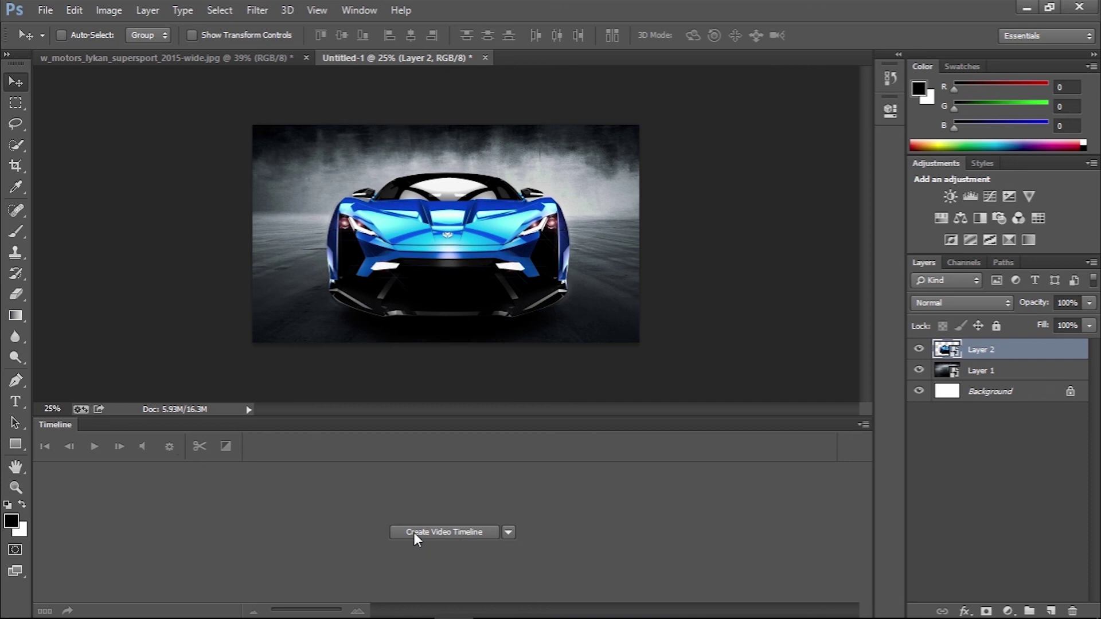
left_click(445, 536)
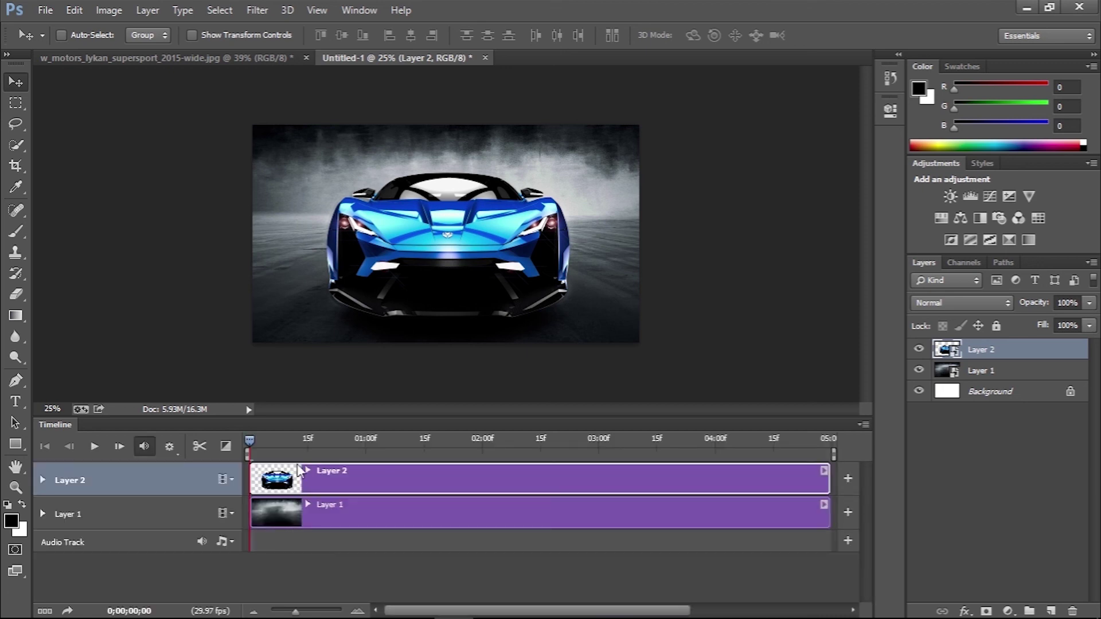
left_click(331, 507)
Start Layer 1's Transform keyframes at 0, sizing the backdrop to overfill the canvas.
left_click(42, 514)
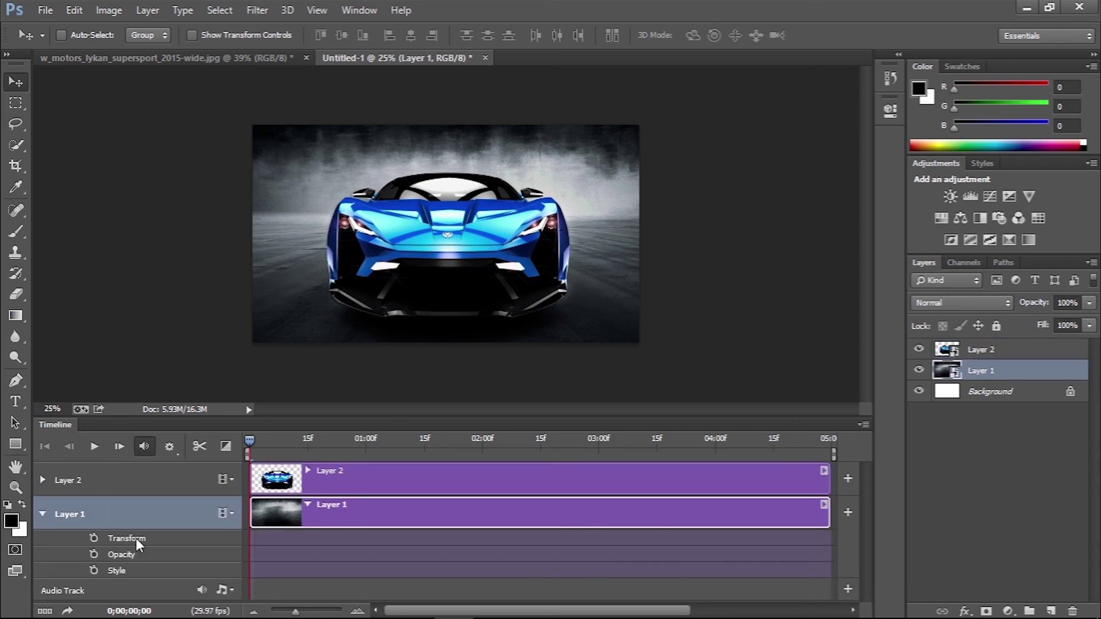
left_click(93, 537)
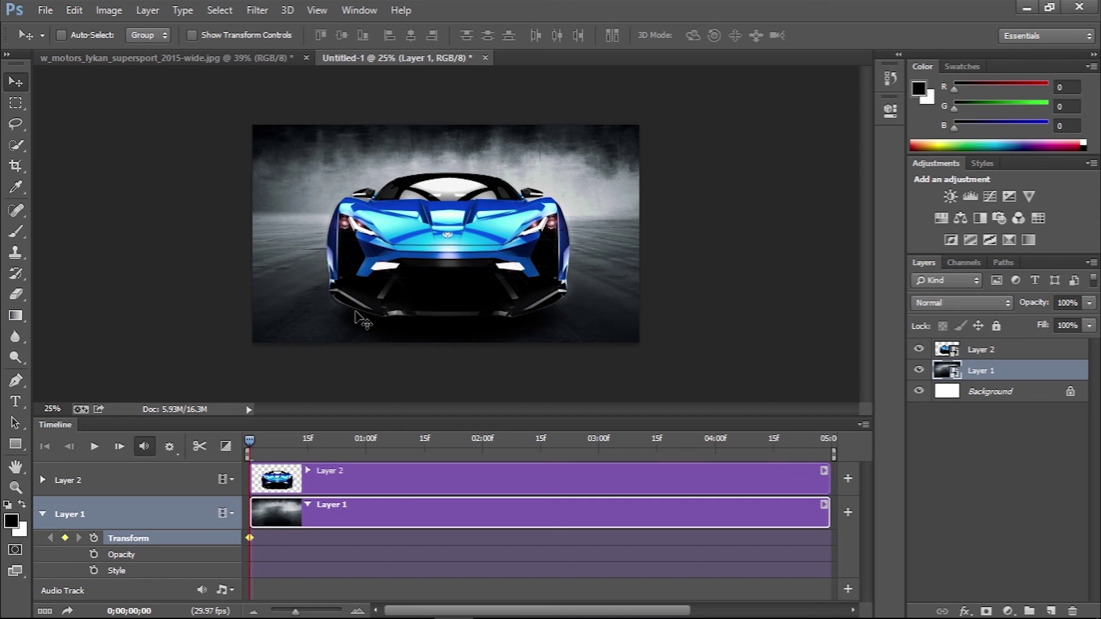
key("ctrl+t")
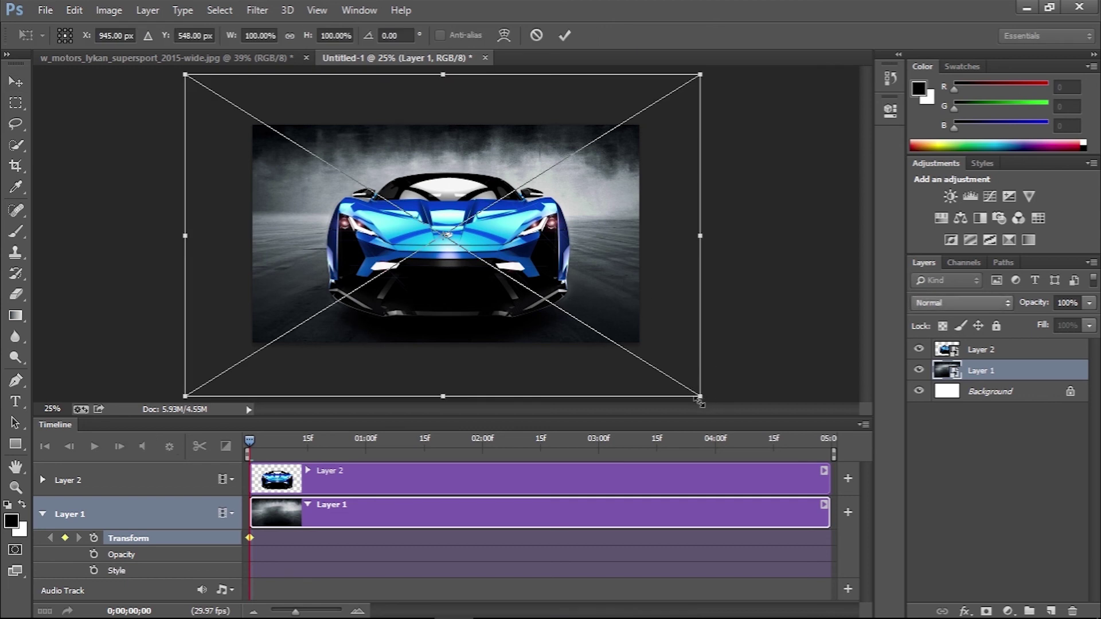
left_click_drag(701, 397, 647, 350)
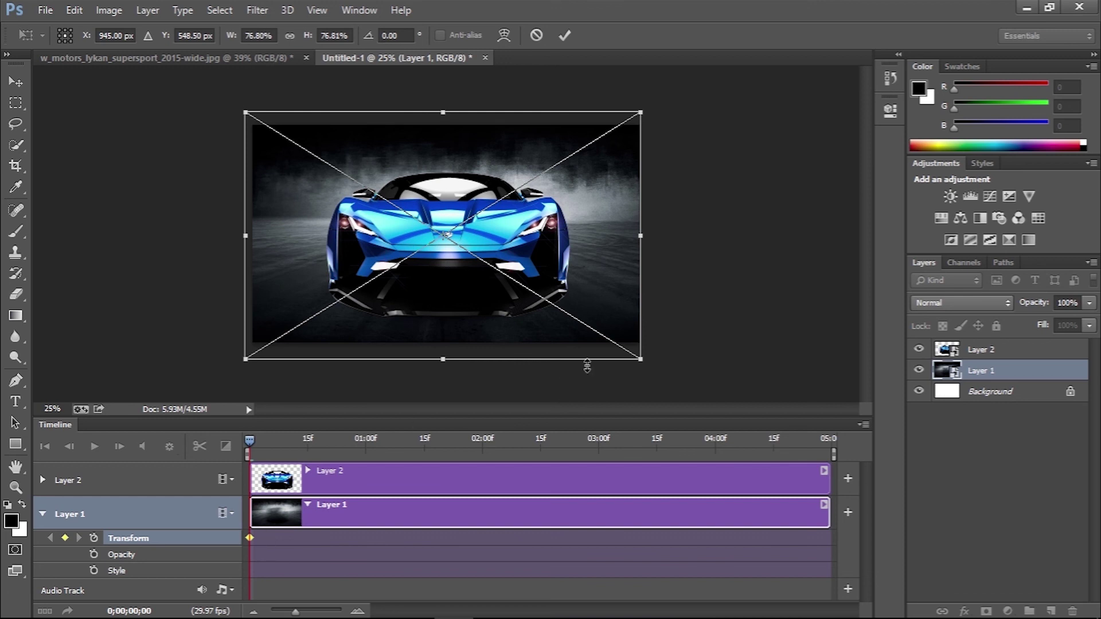
left_click_drag(638, 360, 722, 412)
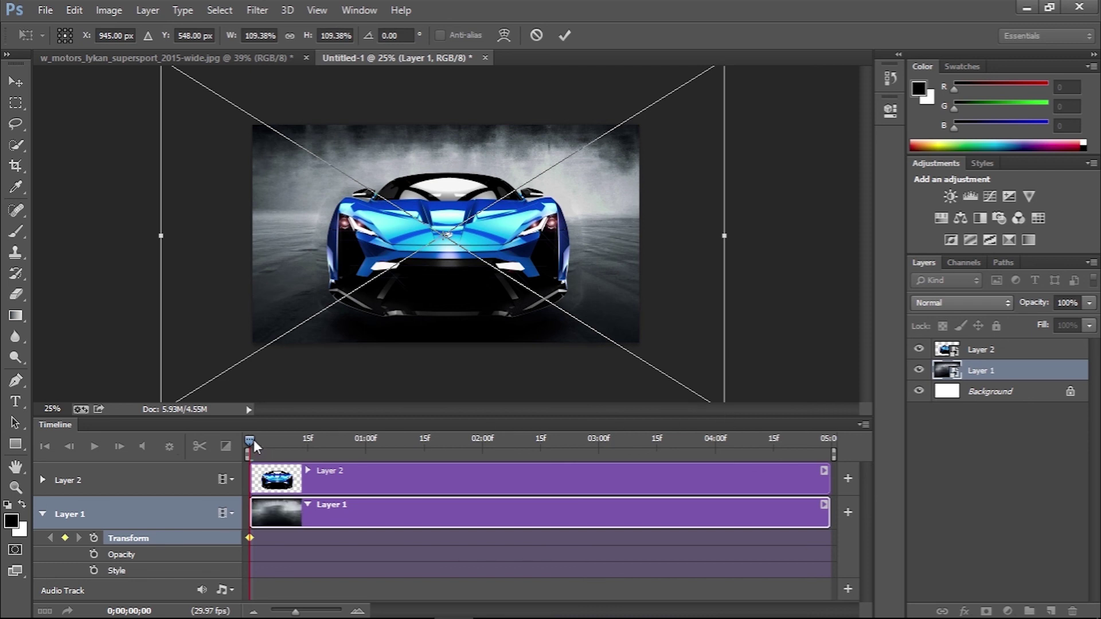
key("Return")
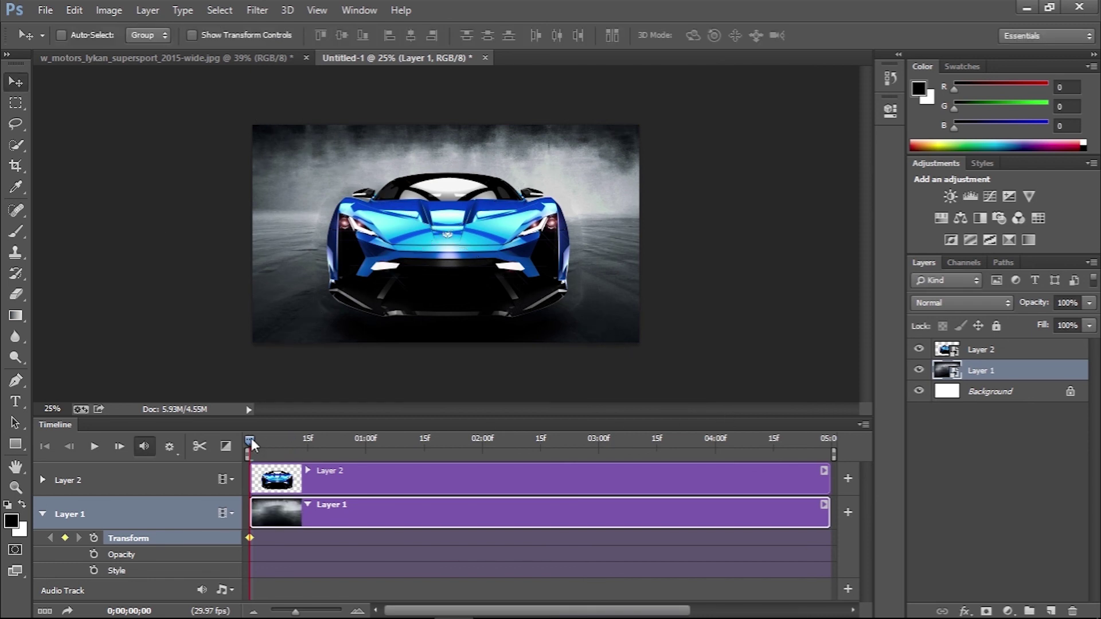
At the timeline end (about 4:29), shrink the backdrop to roughly 78% and preview the animation.
left_click_drag(251, 438, 828, 448)
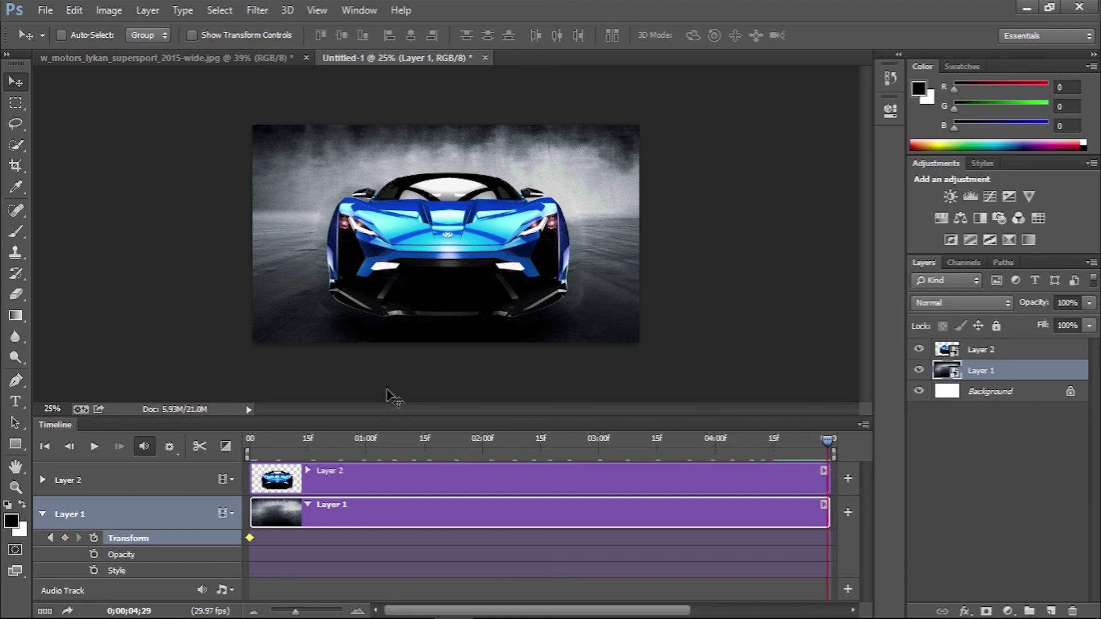
key("ctrl+t")
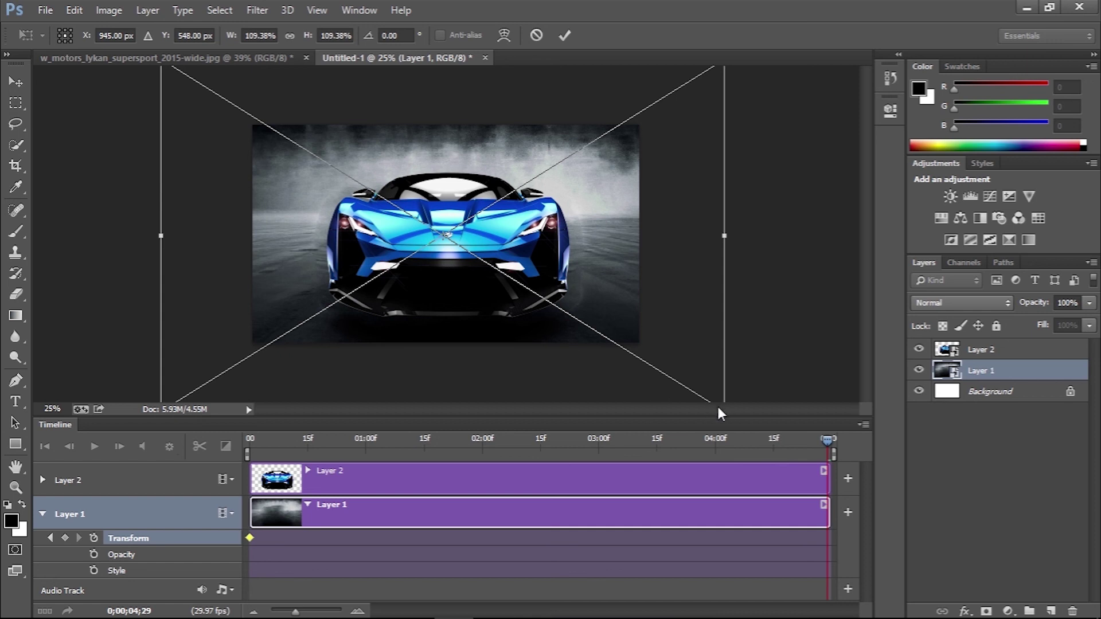
key("ctrl+plus")
key("ctrl+minus")
key("ctrl+minus")
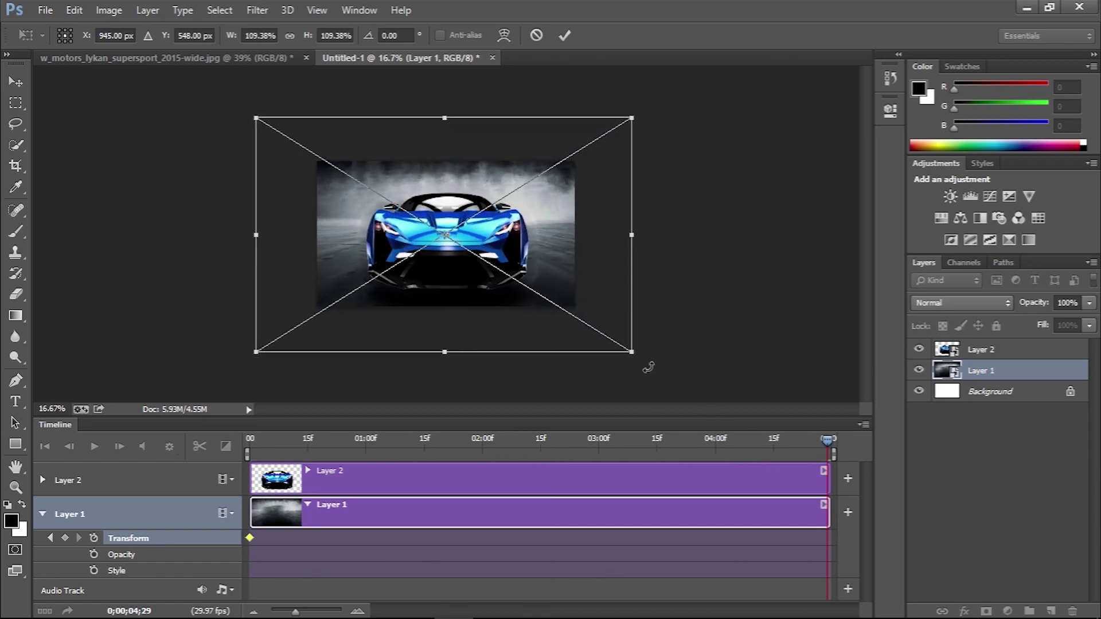
left_click_drag(634, 353, 578, 322)
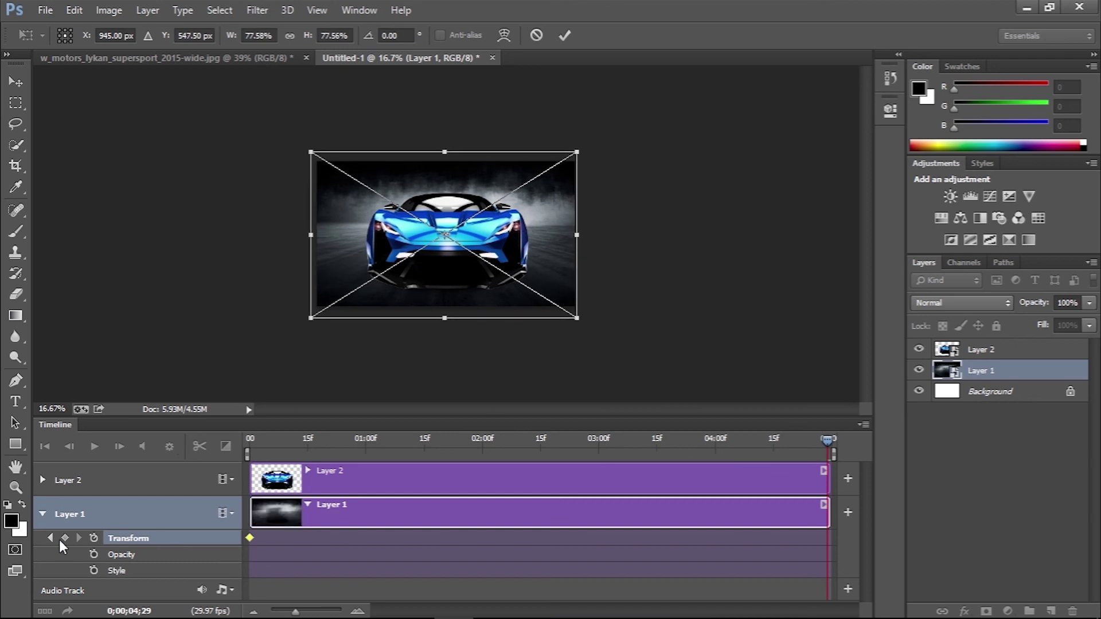
key("Return")
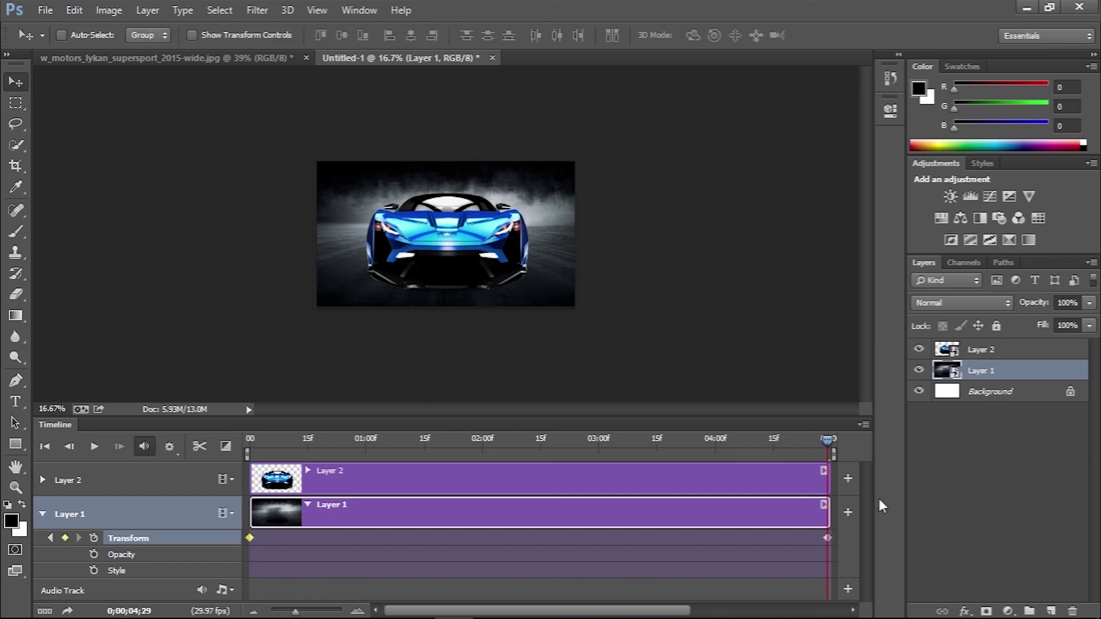
key("space")
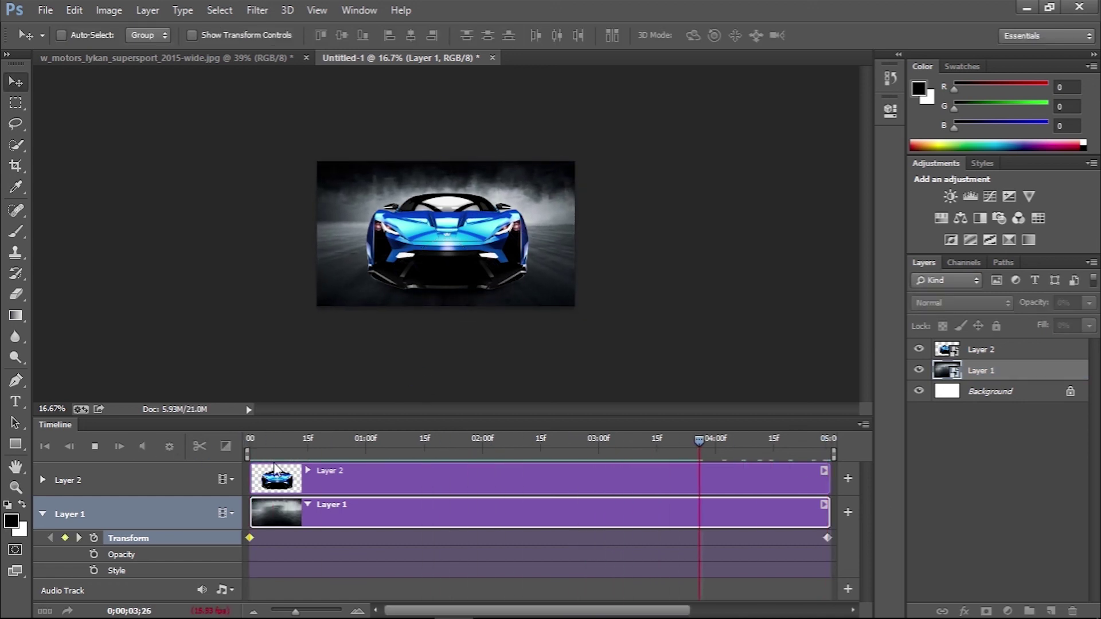
Start Layer 2's Transform keyframes with the cut-out car scaled to about 80%.
left_click(369, 479)
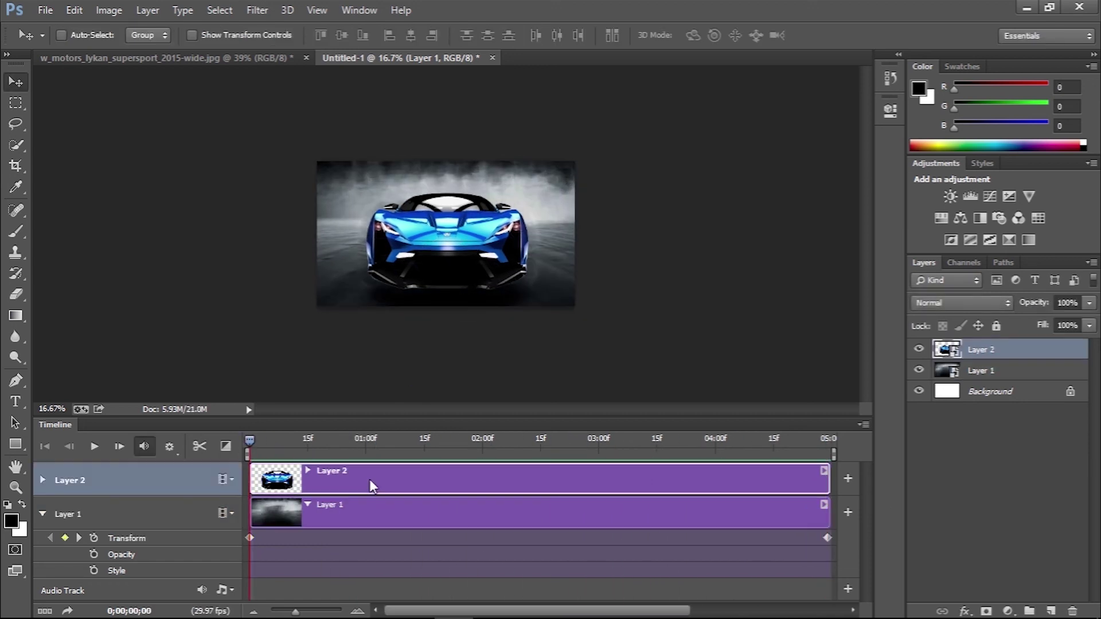
left_click(42, 480)
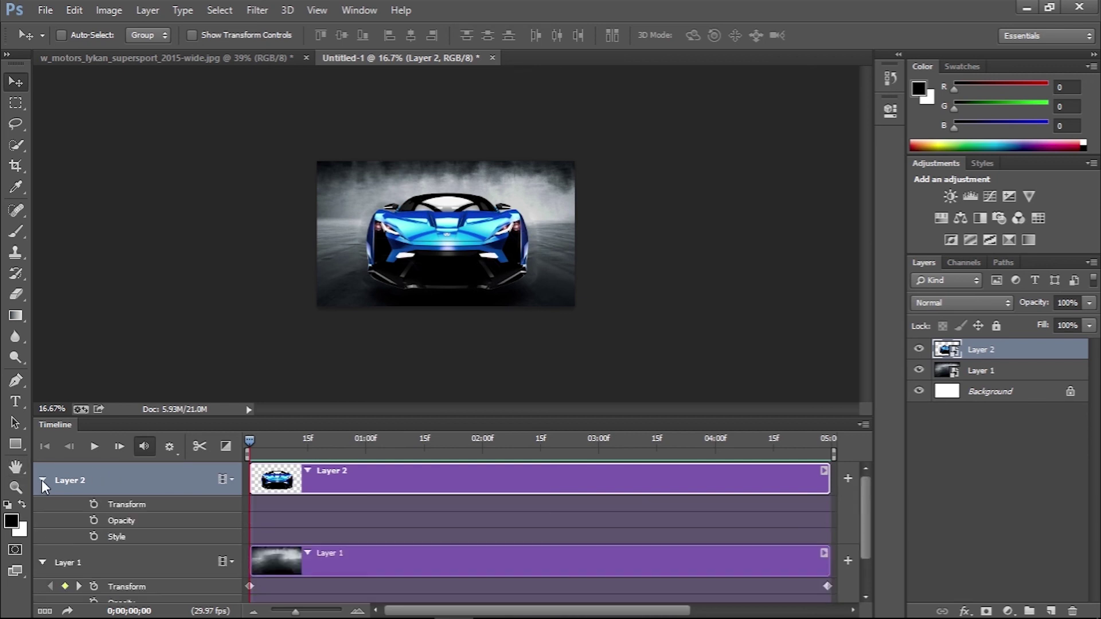
left_click(95, 503)
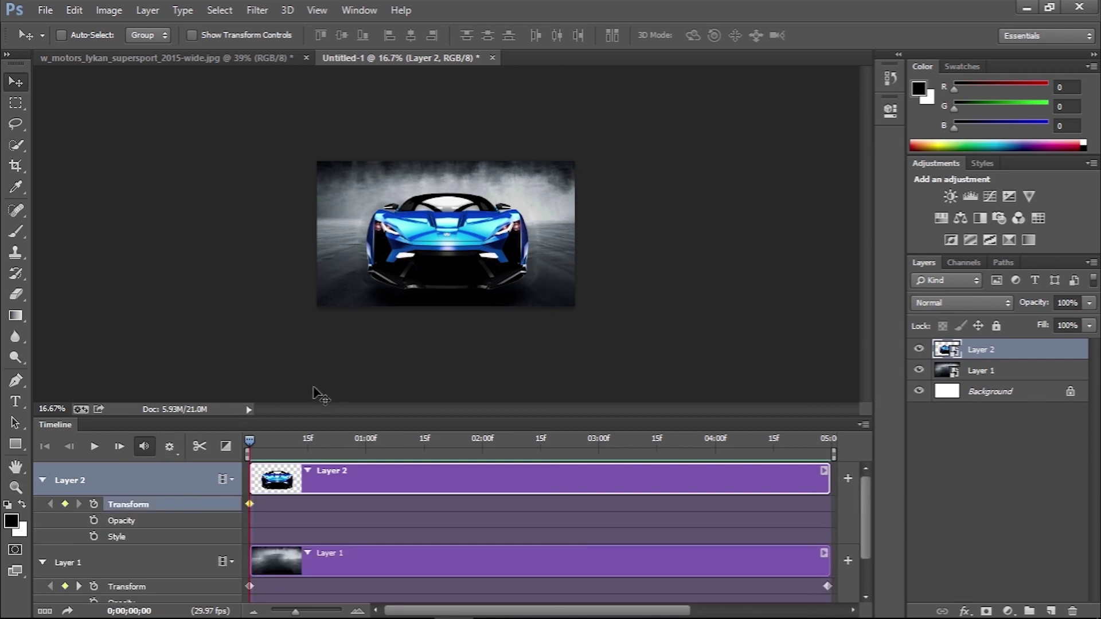
key("ctrl+t")
left_click_drag(532, 297, 515, 282)
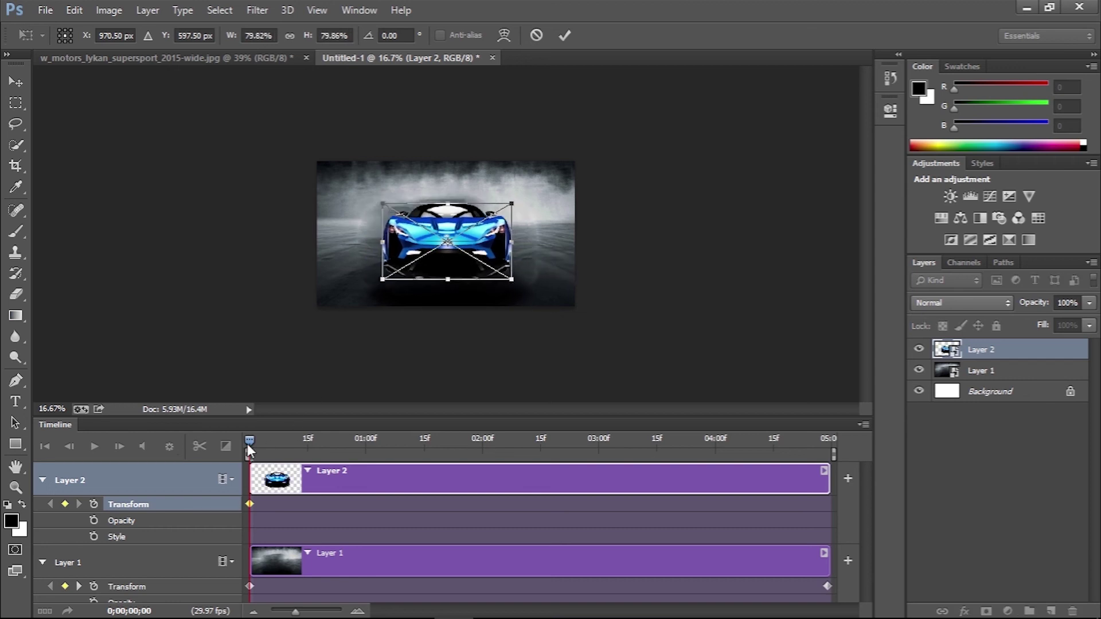
key("Return")
At the clip end, enlarge the car to about 131% and preview the animation.
left_click_drag(247, 442, 825, 460)
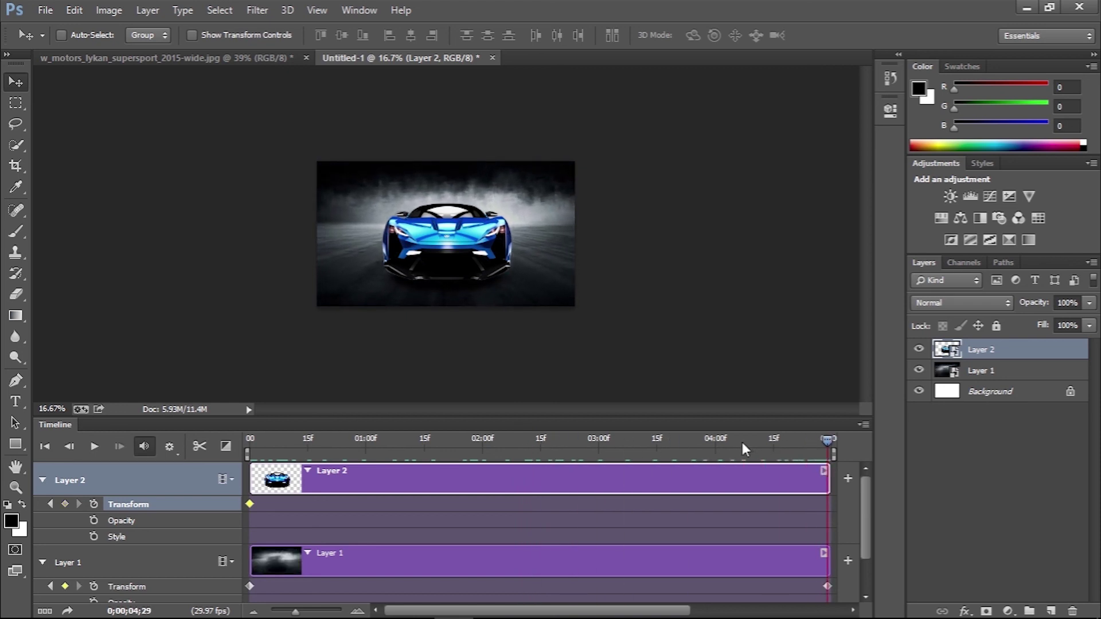
key("ctrl+t")
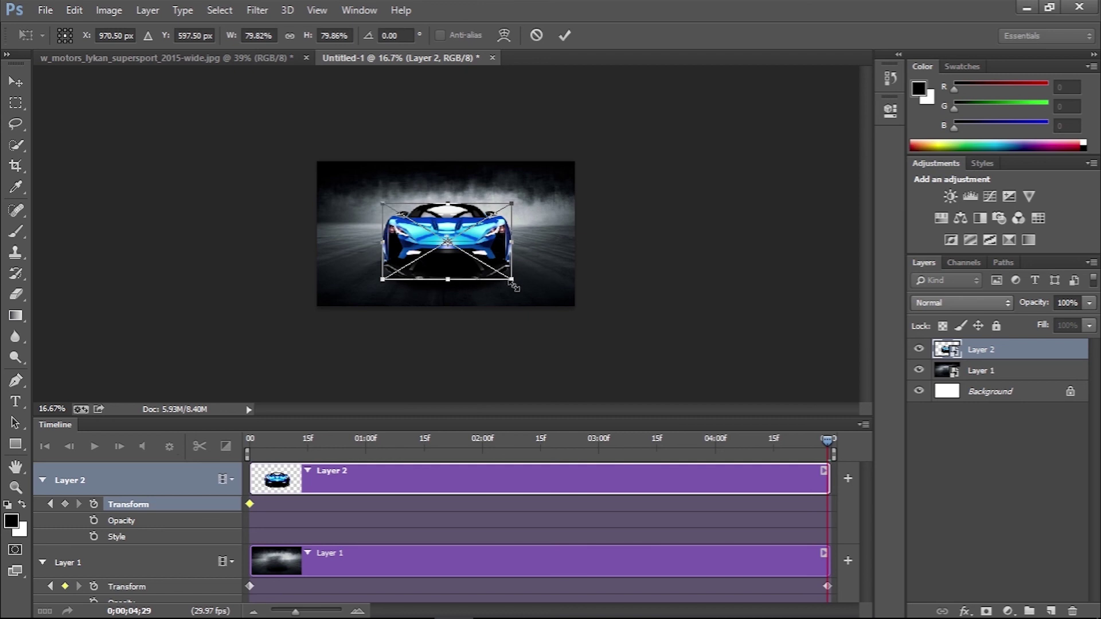
left_click_drag(513, 286, 553, 306)
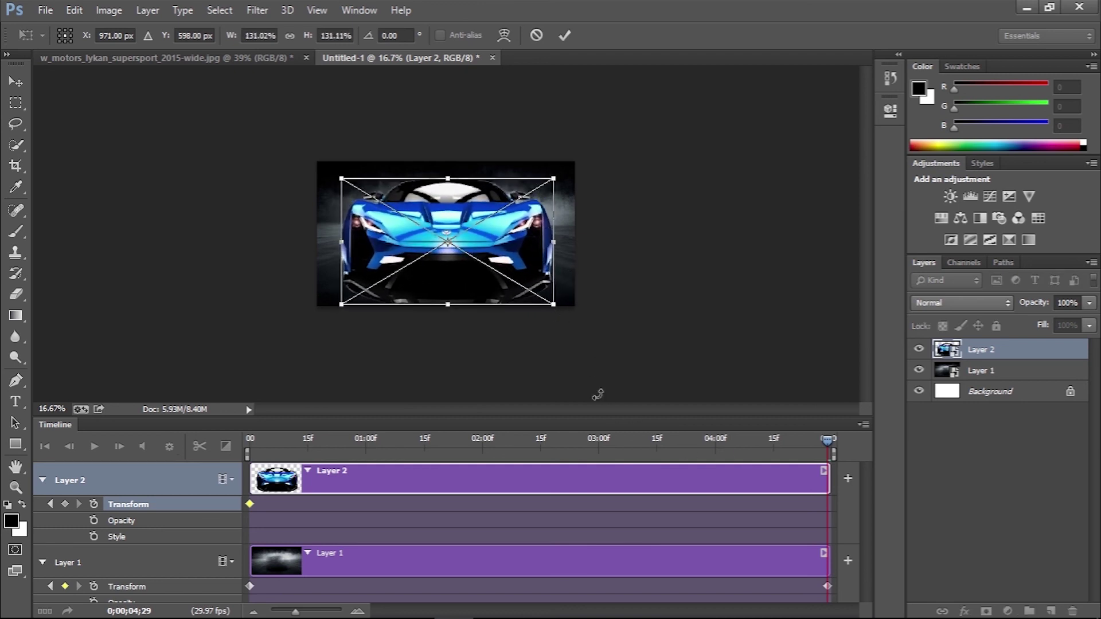
key("Return")
key("space")
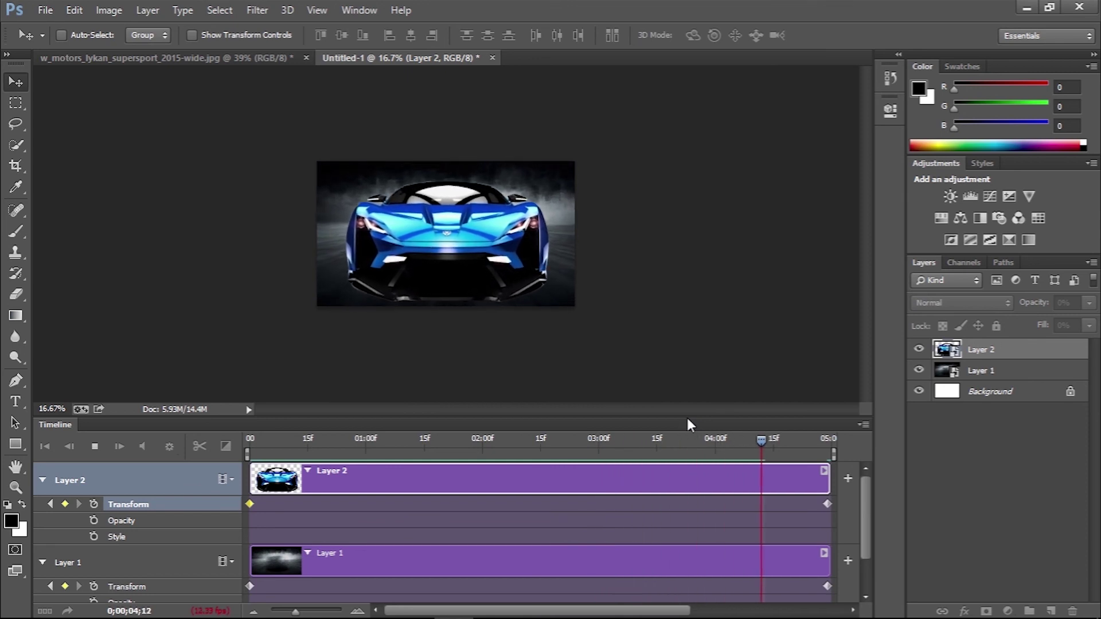
Play the car parallax zoom animation through from the start to preview it.
key("space")
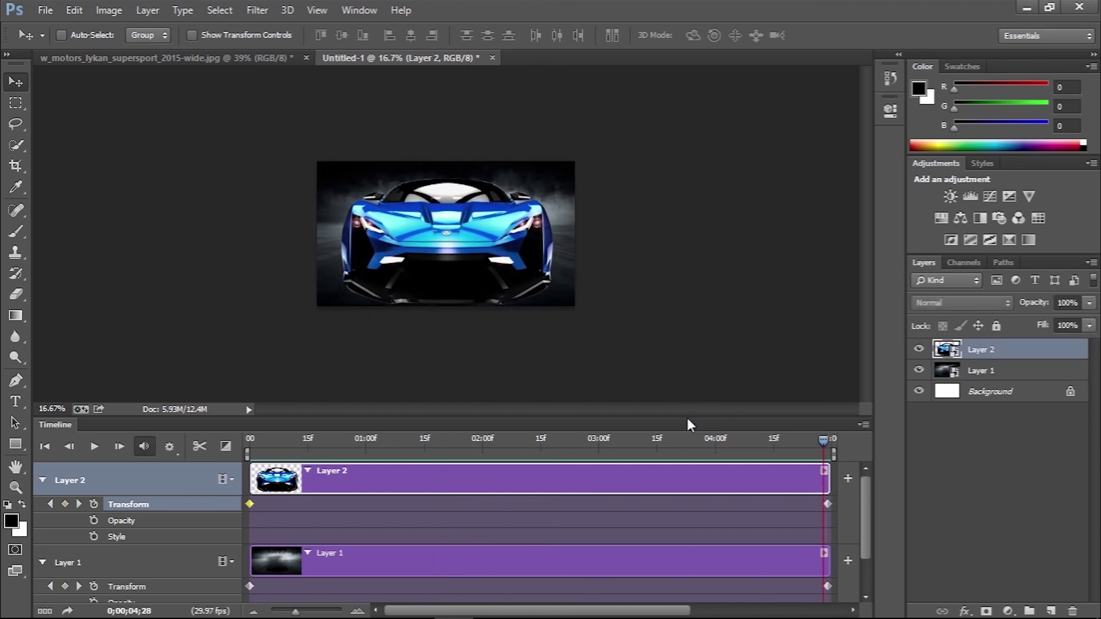
key("space")
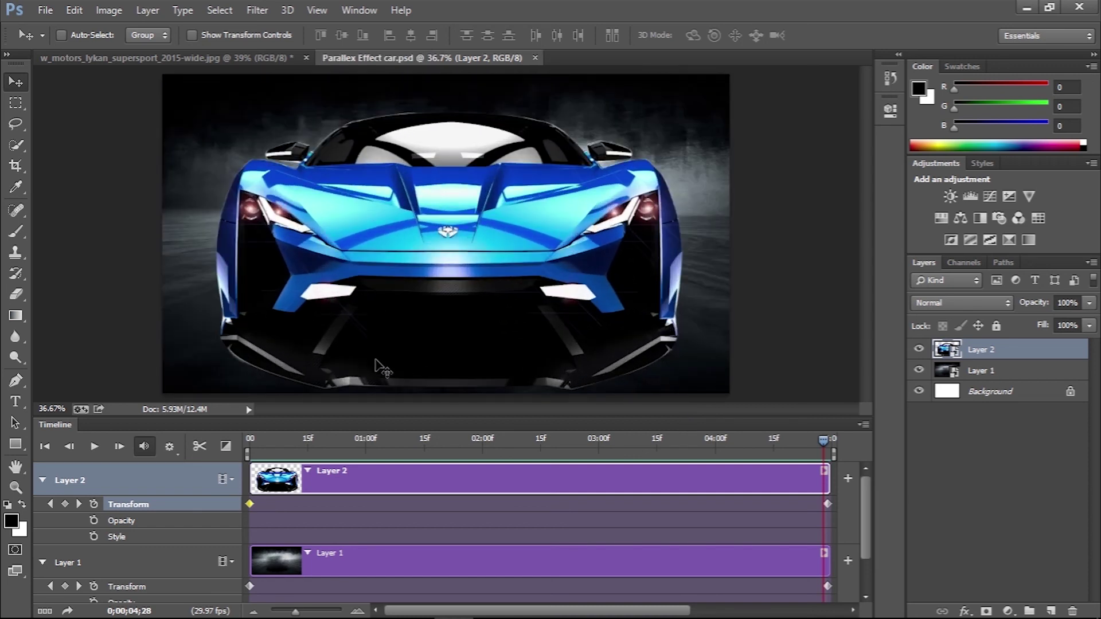
Render the car animation to Parallex Effect car.mp4 as H.264, YouTube HD 1080p 29.97 preset.
left_click(39, 12)
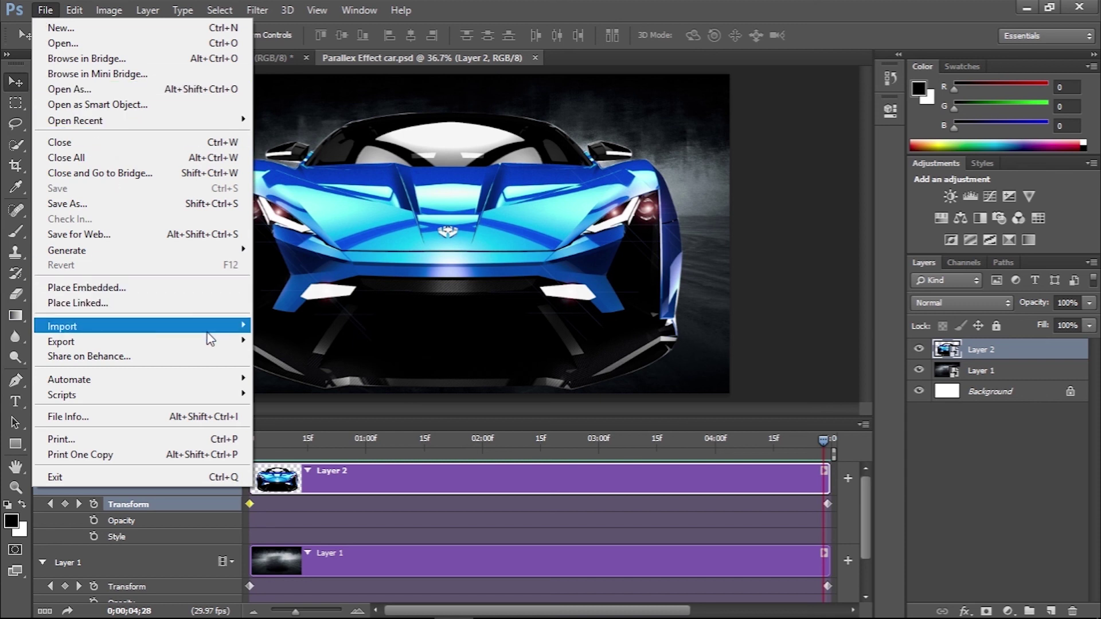
mouse_move(212, 344)
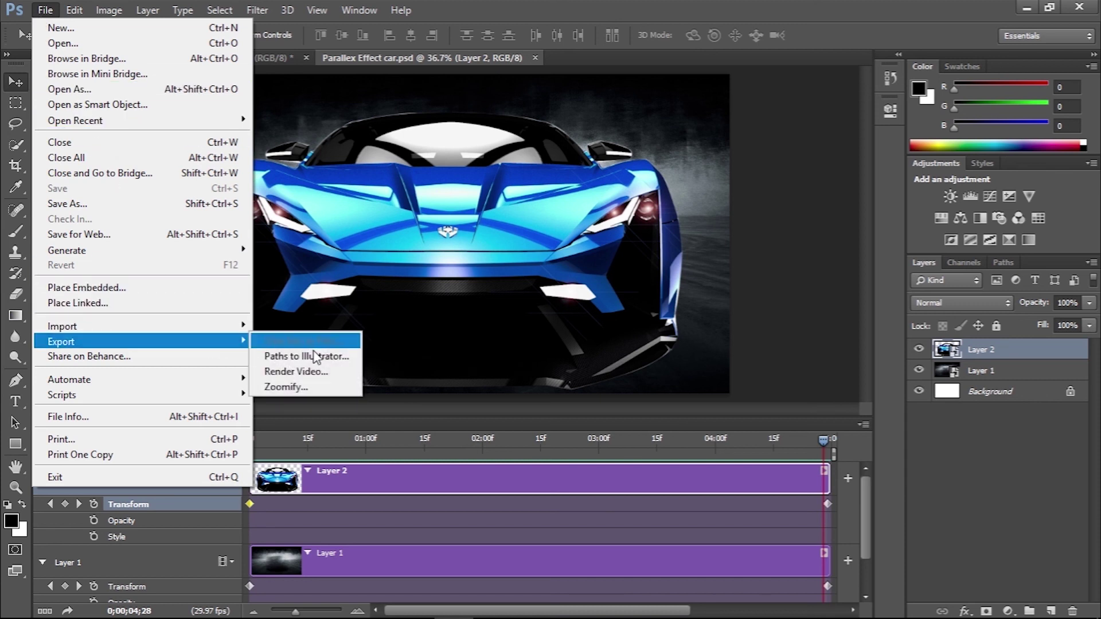
left_click(311, 376)
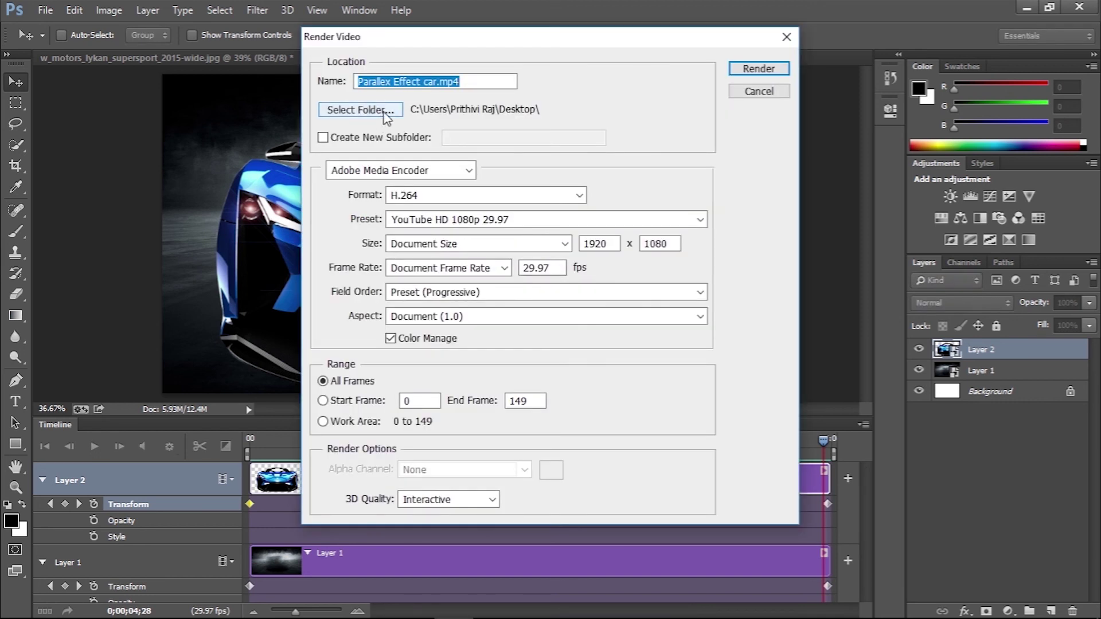
left_click(401, 170)
left_click(400, 183)
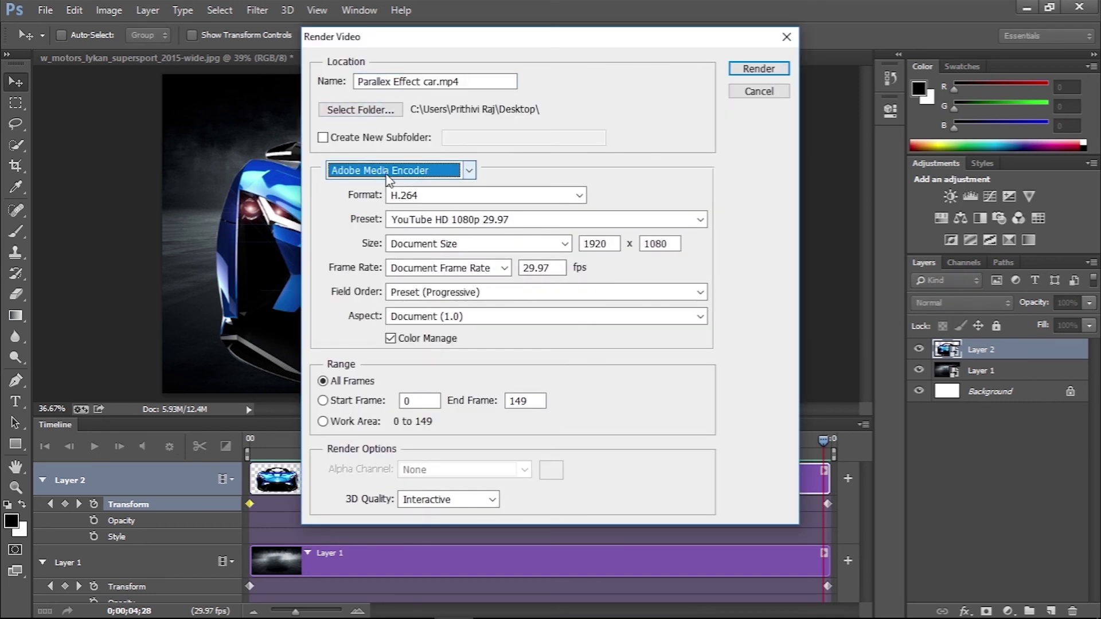
left_click(446, 196)
left_click(439, 224)
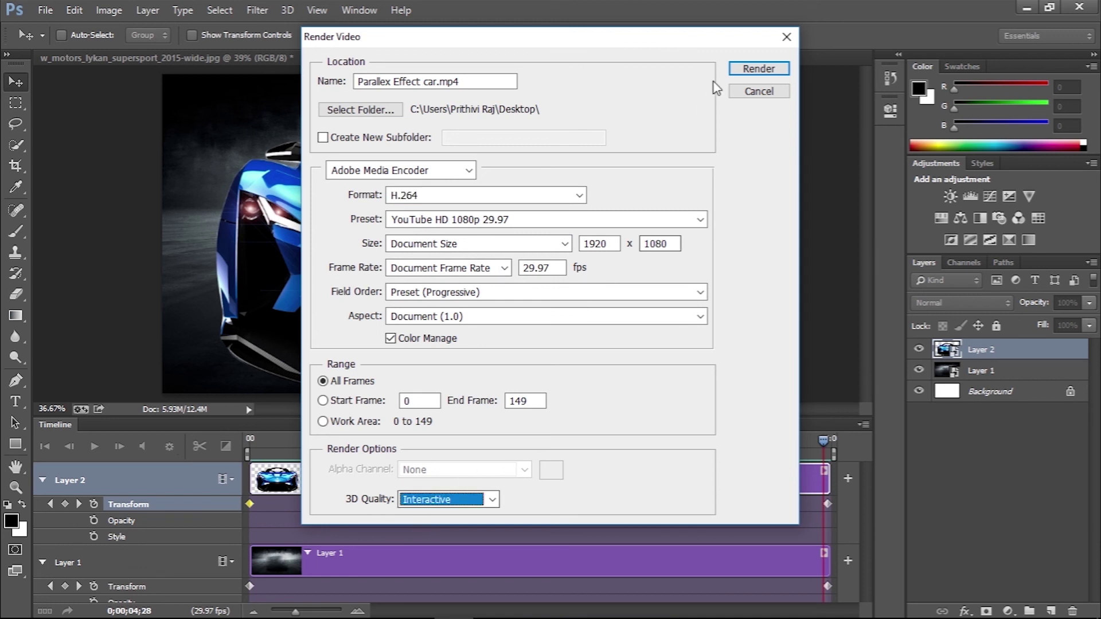
left_click(745, 69)
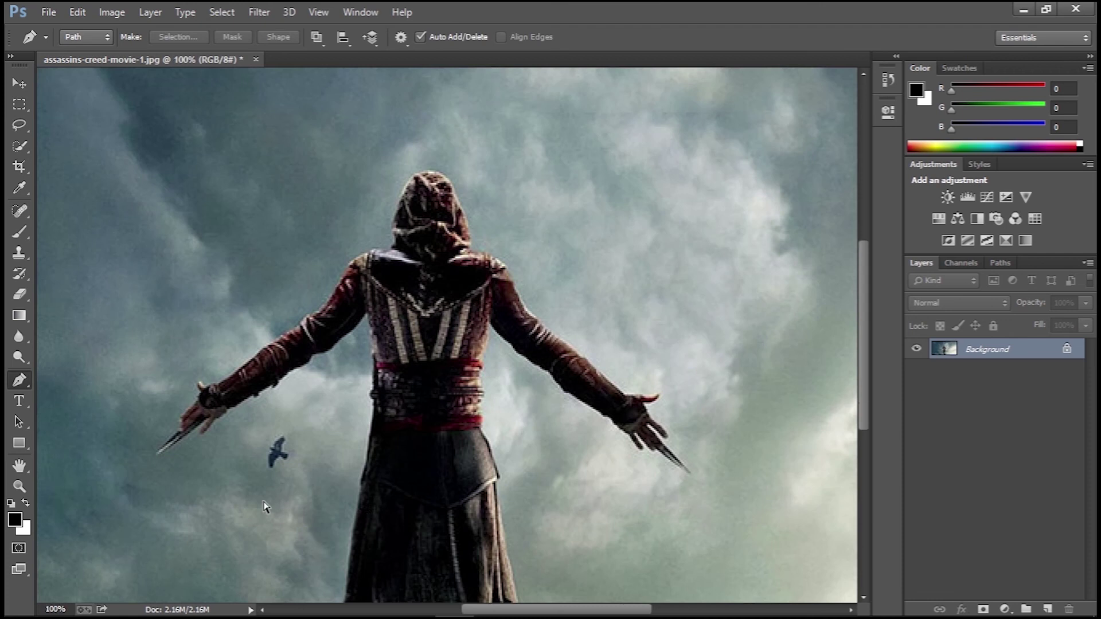
Zoom into the assassin image and pan around the hooded figure's edges for tracing.
key("ctrl+plus")
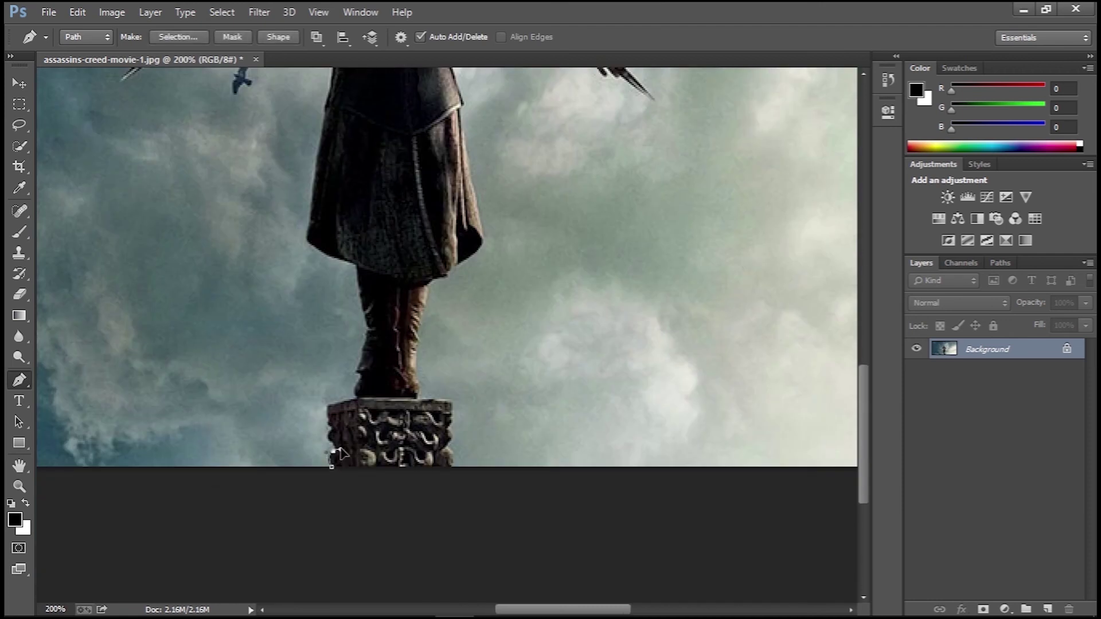
scroll(338, 459, "up", 3)
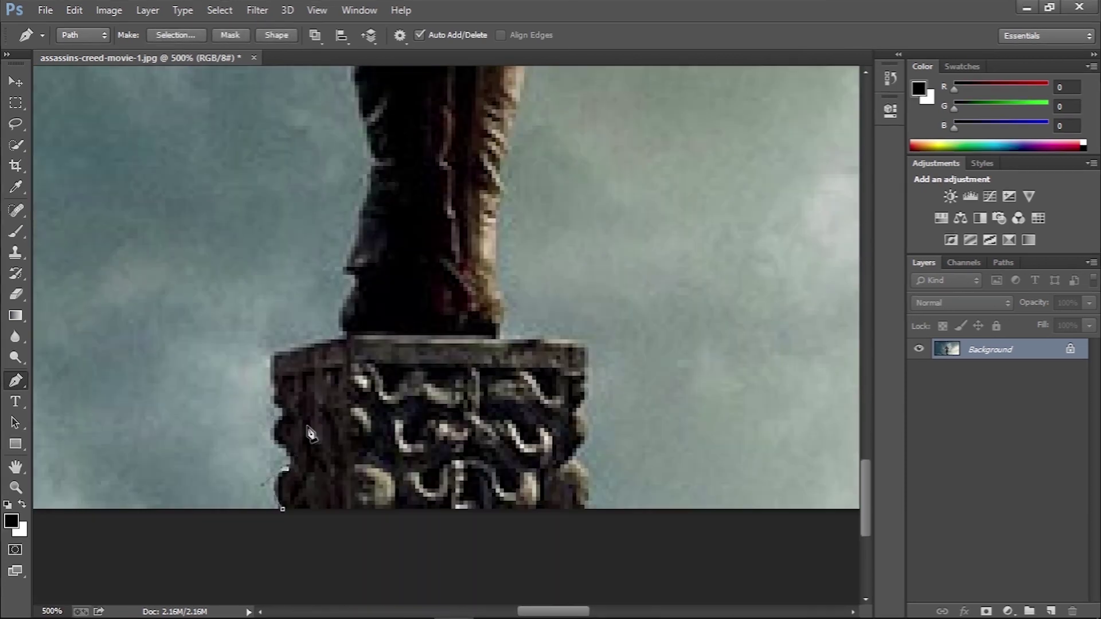
scroll(340, 342, "up", 15)
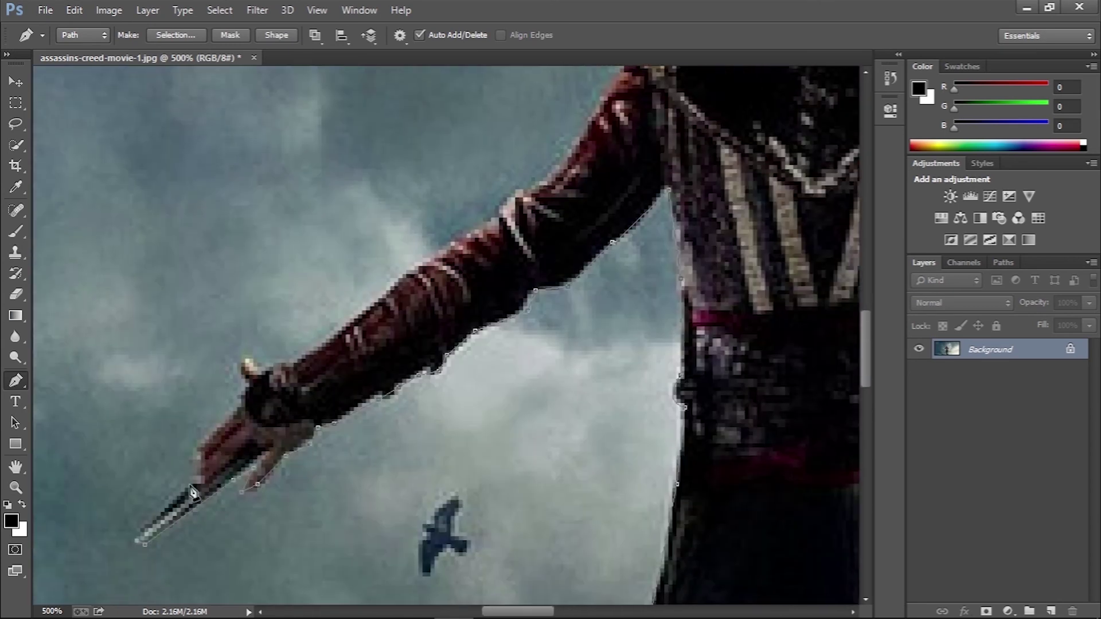
scroll(321, 390, "up", 5)
scroll(367, 321, "right", 8)
scroll(383, 300, "down", 6)
scroll(402, 367, "right", 3)
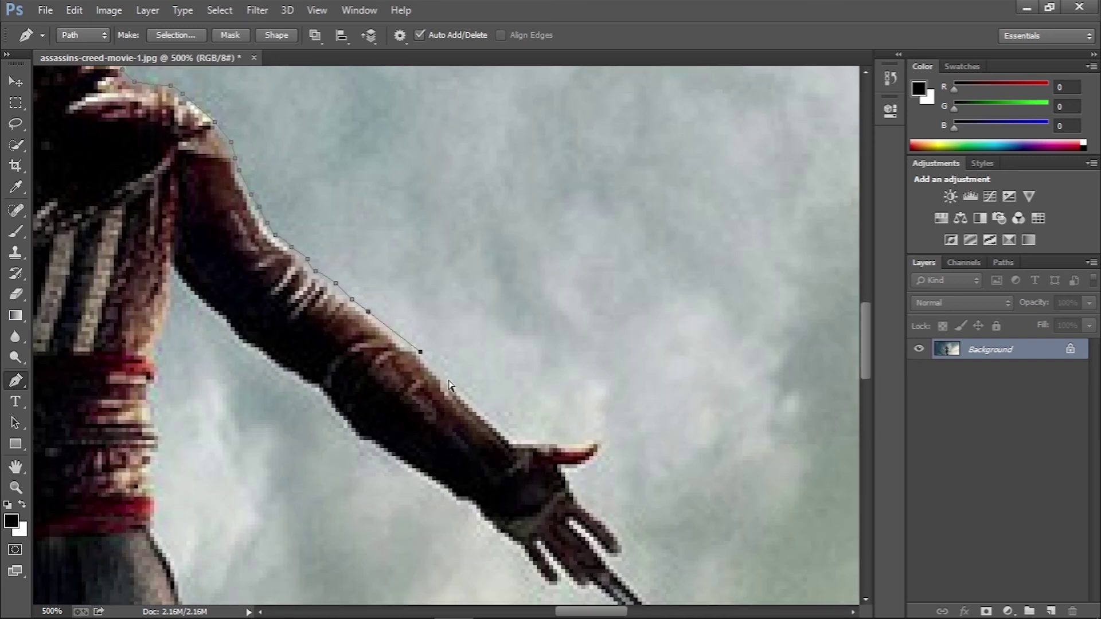
scroll(189, 249, "down", 12)
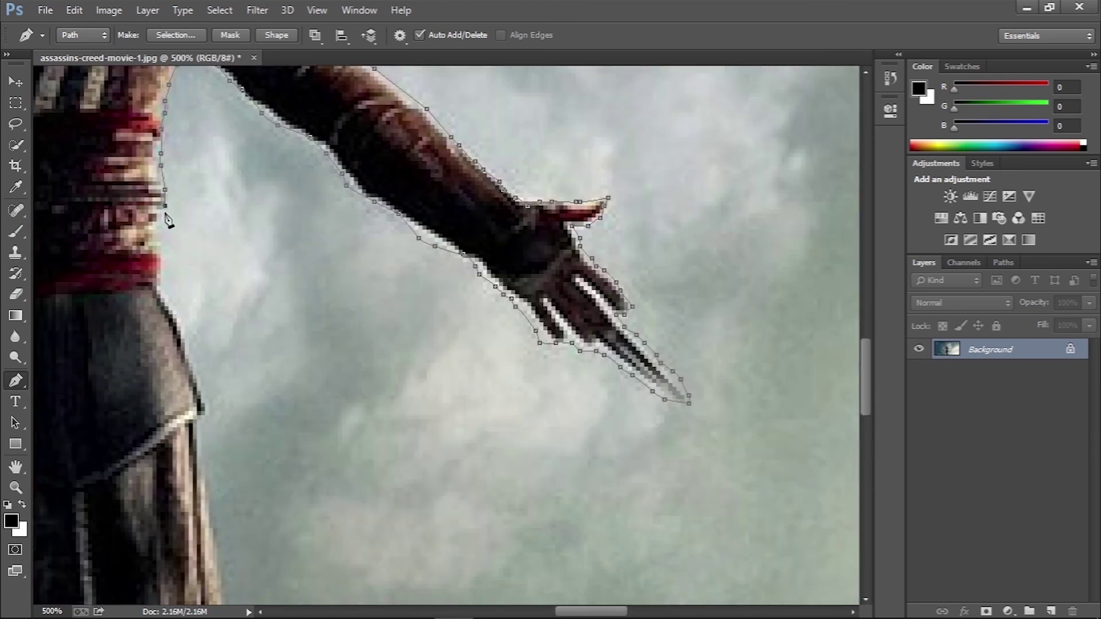
scroll(282, 479, "left", 6)
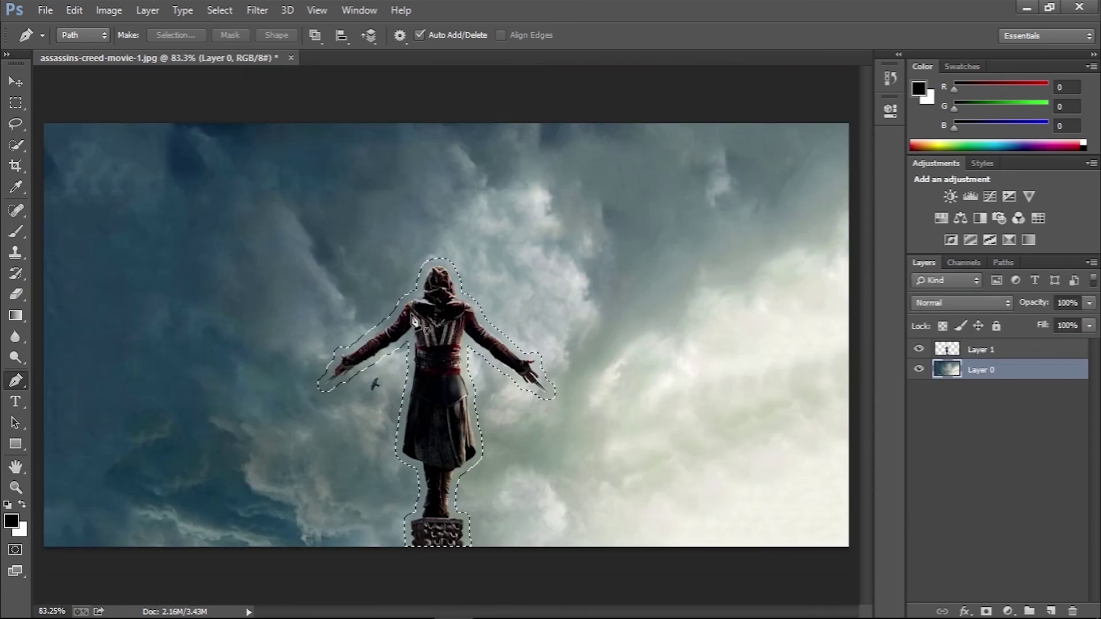
Create a new blank document and drag both assassin layers into Untitled-1.
left_click(45, 9)
left_click(51, 27)
key("Return")
key("ctrl+Tab")
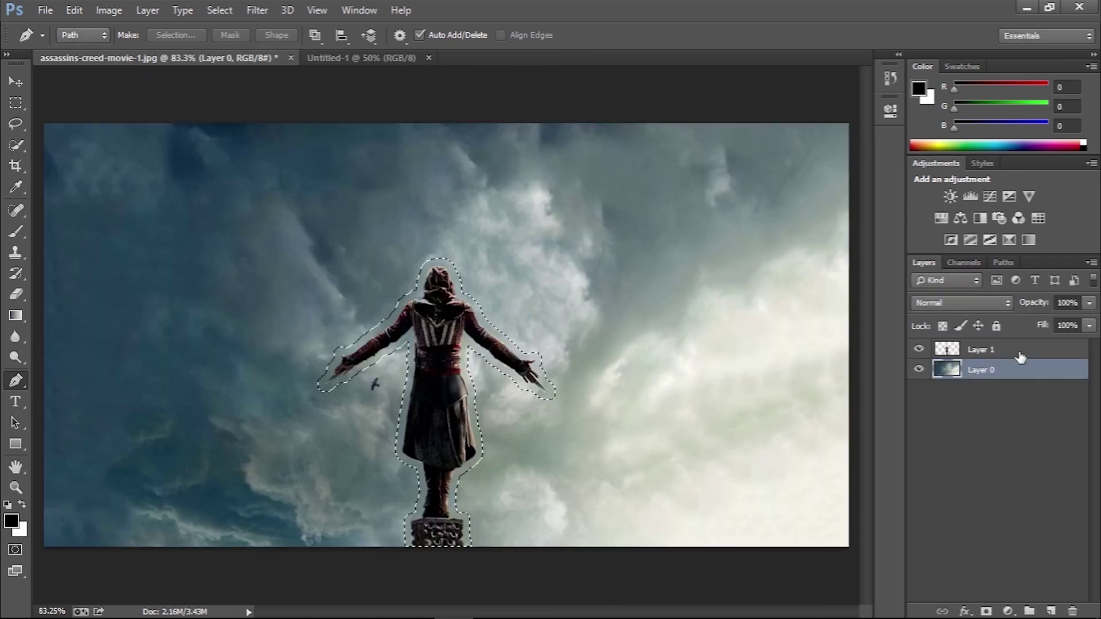
left_click(1003, 349, "shift")
key("v")
left_click_drag(388, 328, 415, 360)
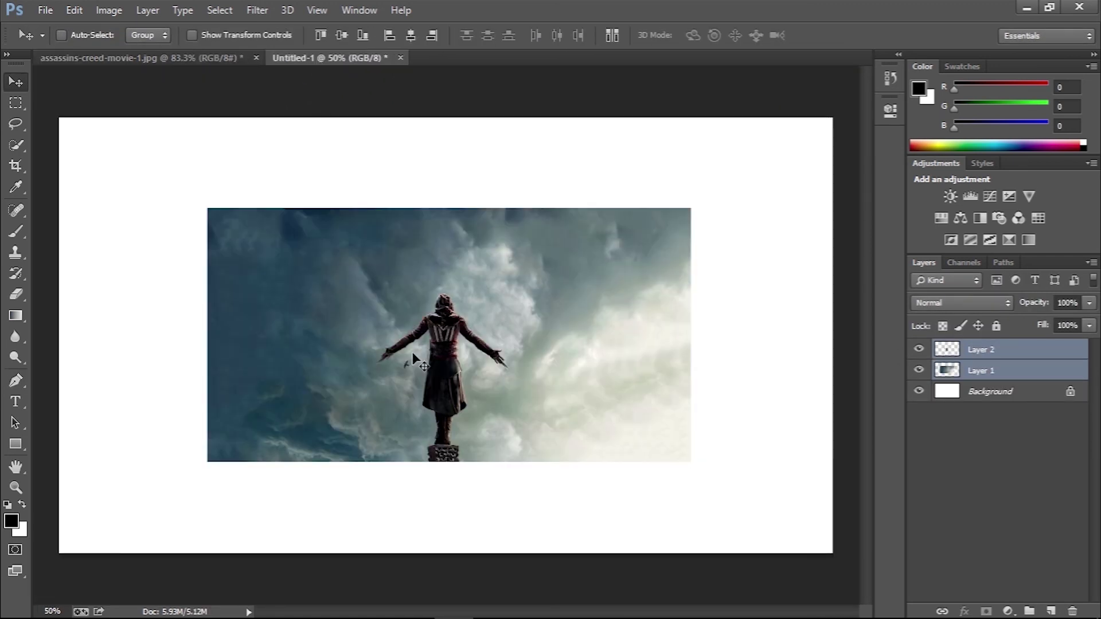
Enlarge the copied layers to about 229% to fill the canvas and shift them upward.
key("ctrl+t")
key("ctrl+minus")
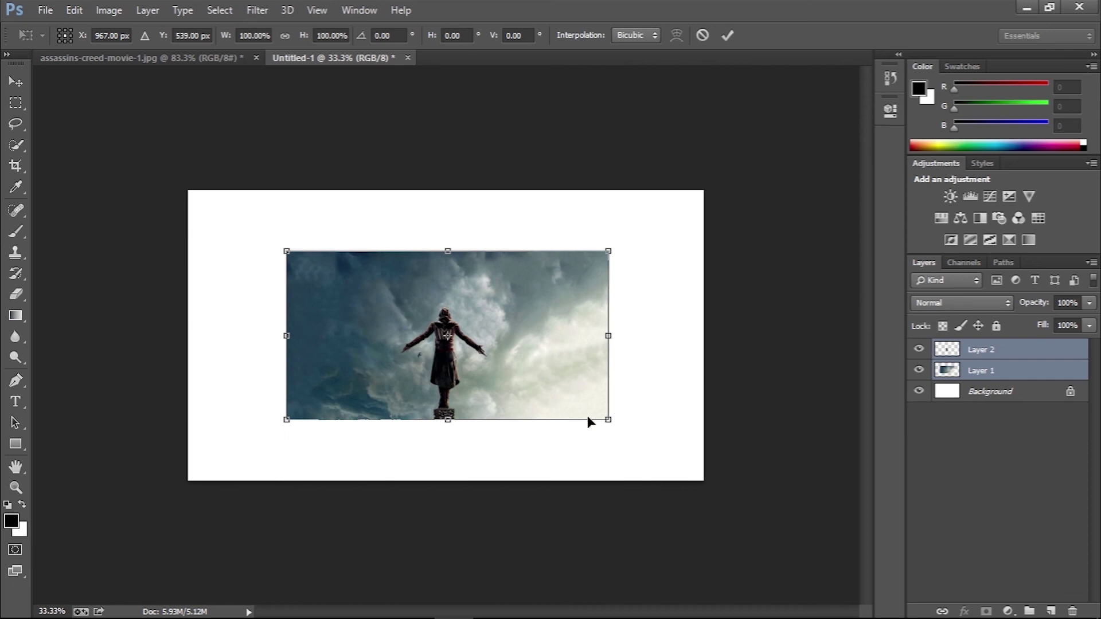
left_click_drag(605, 418, 819, 538)
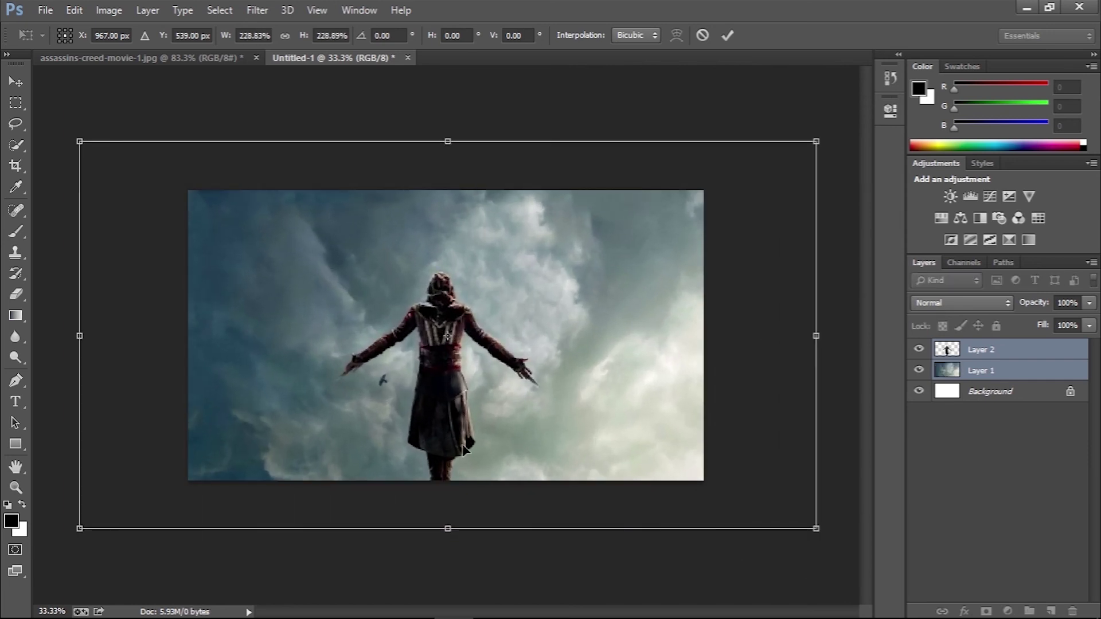
left_click_drag(463, 443, 464, 415)
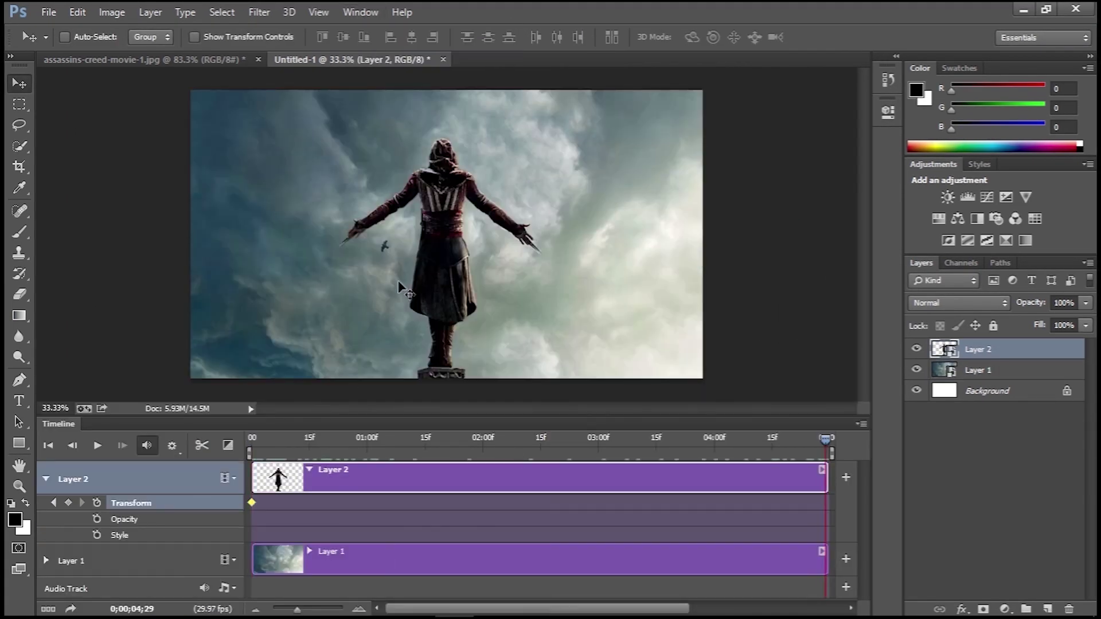
key("ctrl+t")
left_click_drag(400, 277, 475, 316)
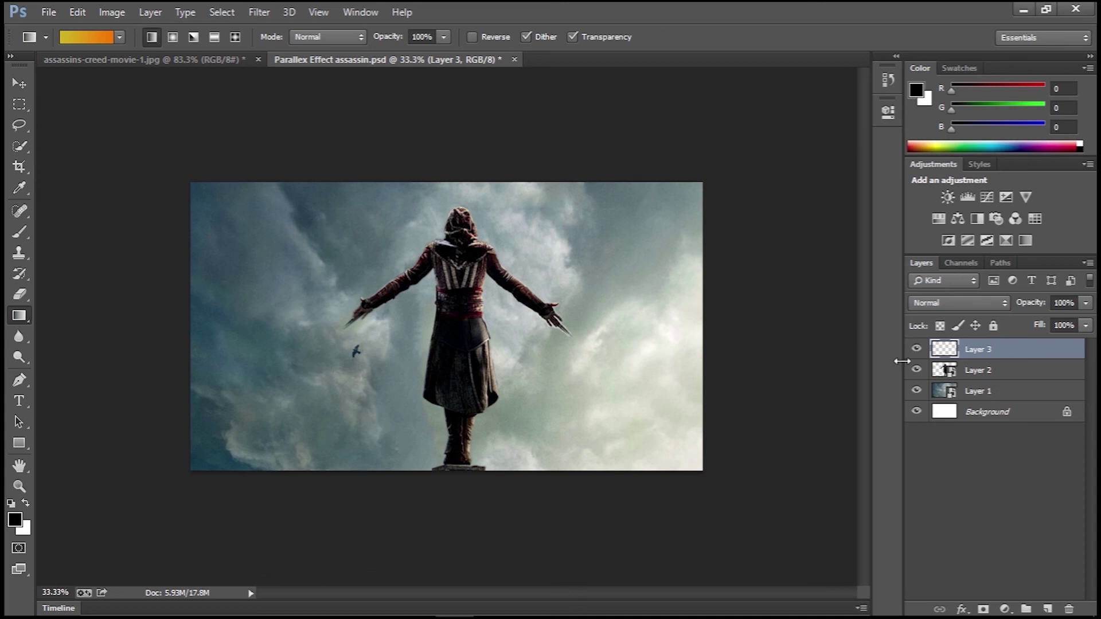
Select the Brush tool with orange as the paint colour.
key("b")
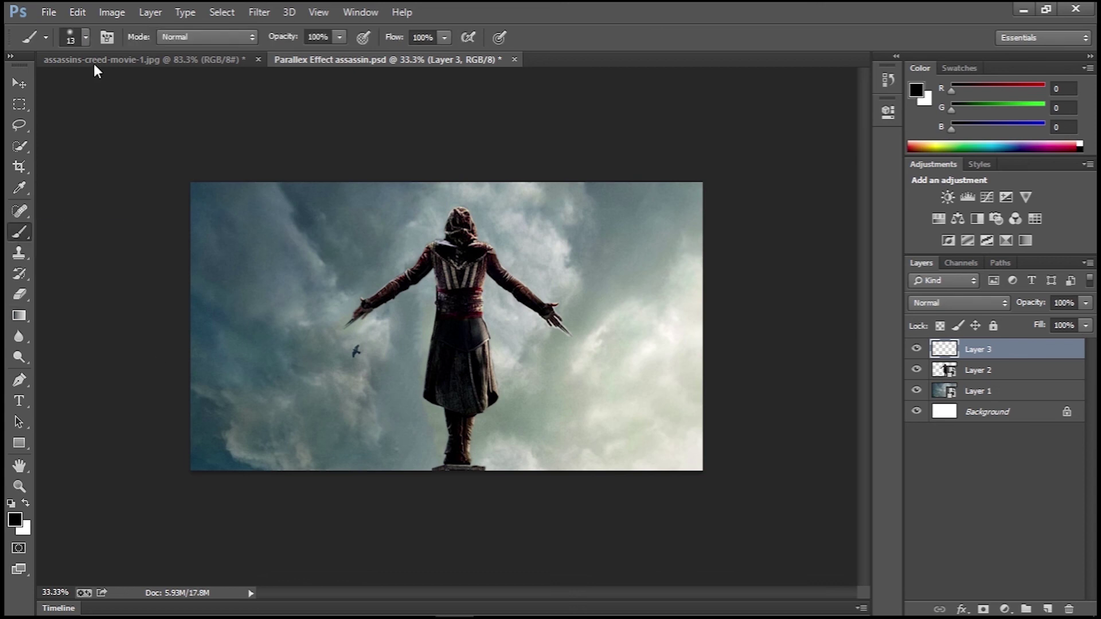
left_click(86, 37)
key("Escape")
key("p")
key("b")
left_click(15, 519)
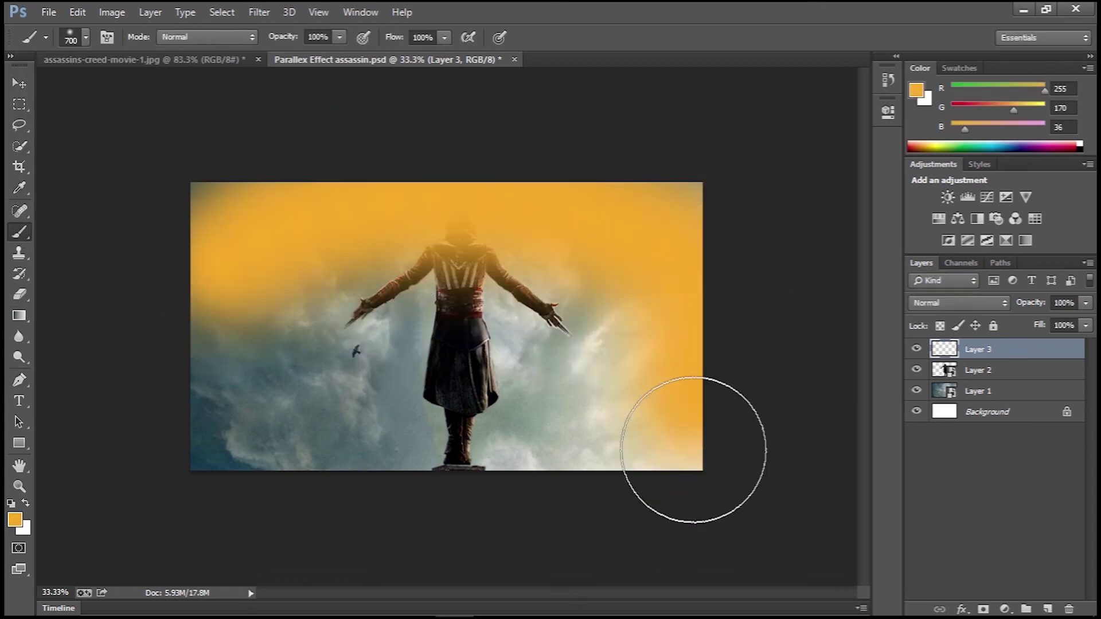
Blend the orange wash layer in Pin Light at about 20% opacity, undoing stray eraser strokes.
key("Down")
key("Down")
key("Down")
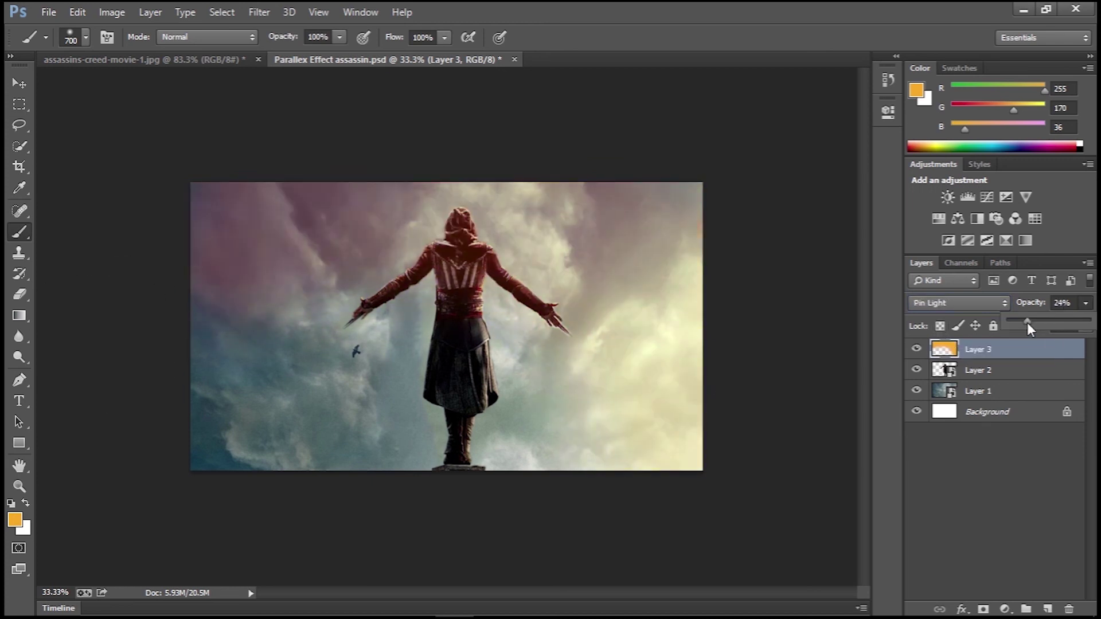
left_click_drag(1028, 328, 1026, 328)
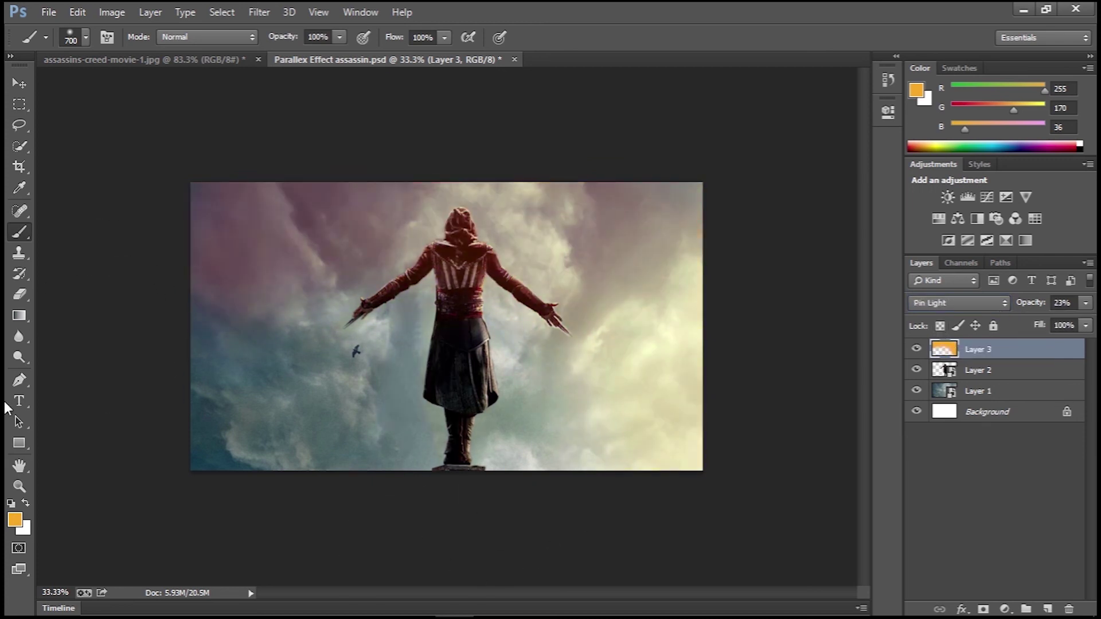
key("e")
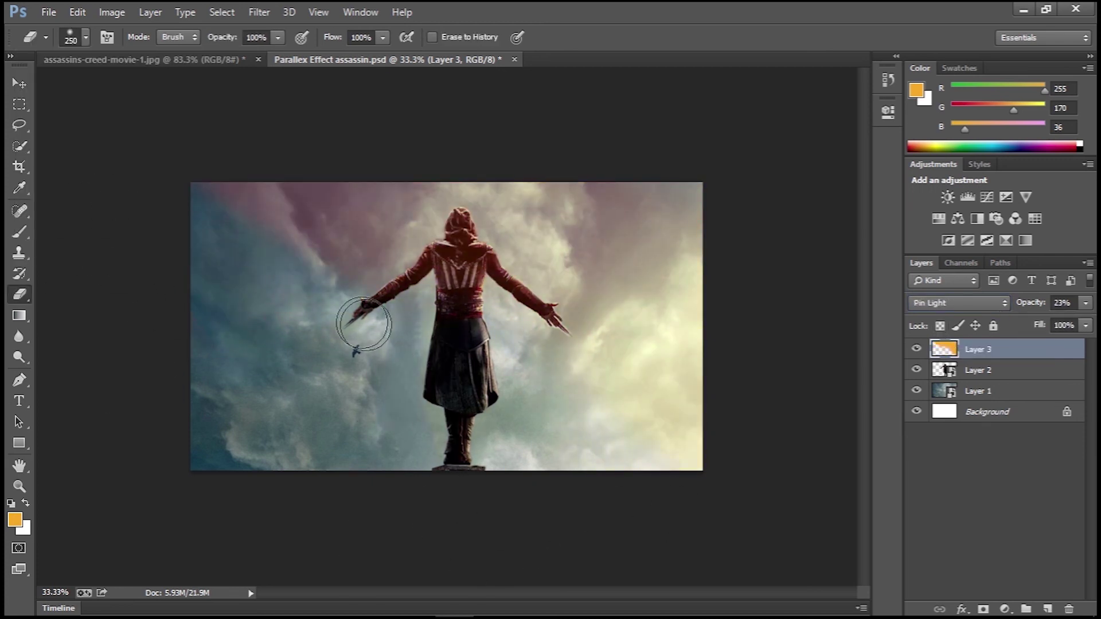
key("ctrl+z")
key("b")
left_click(1017, 307)
Render the assassin animation to video with the default render settings.
left_click(49, 12)
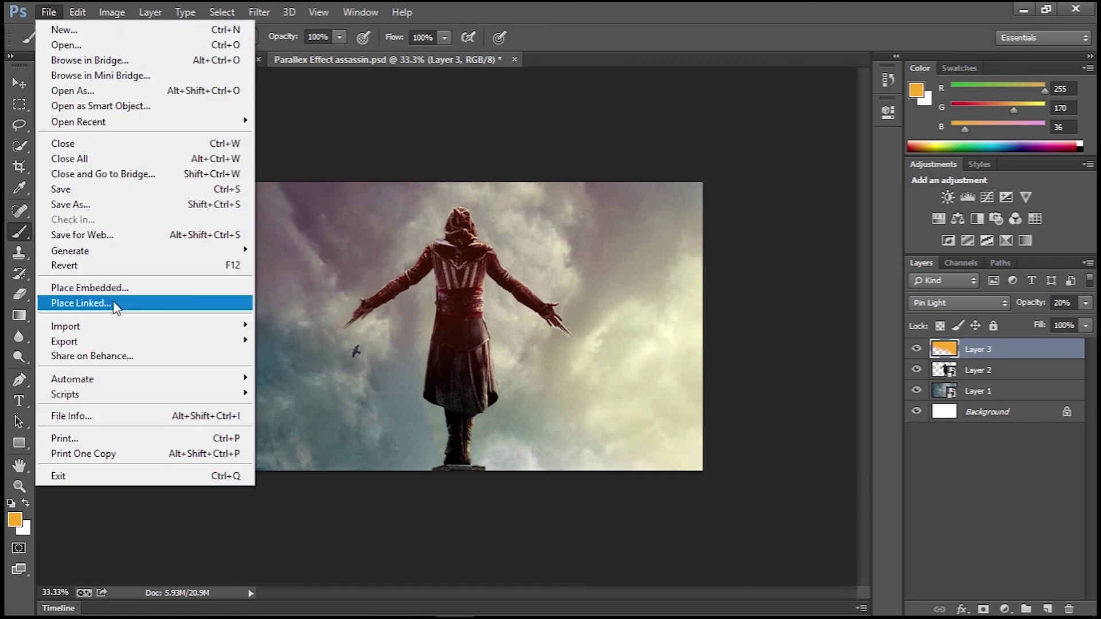
left_click(298, 370)
key("Return")
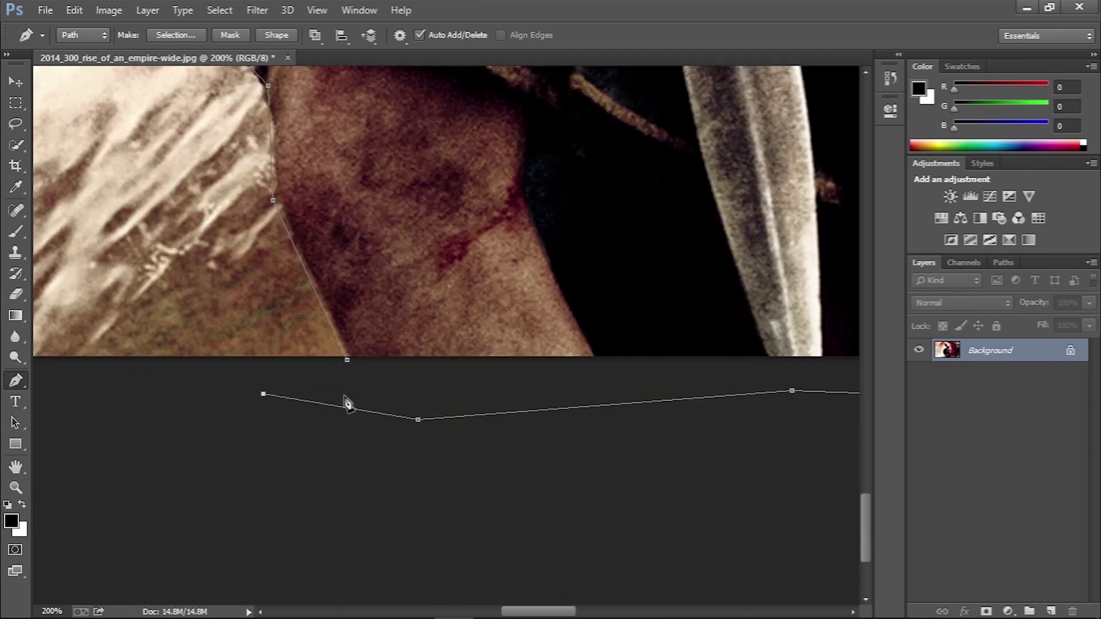
Turn the warrior path into a selection, trying Layer via Cut and then undoing it.
right_click(446, 228)
left_click(495, 302)
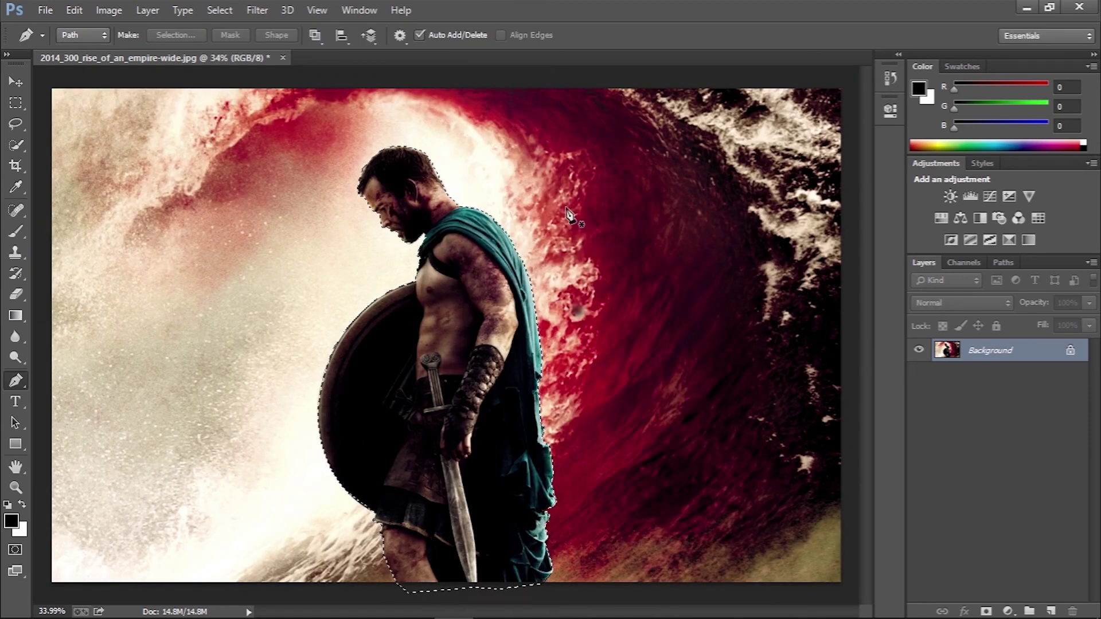
left_click(147, 9)
left_click(393, 110)
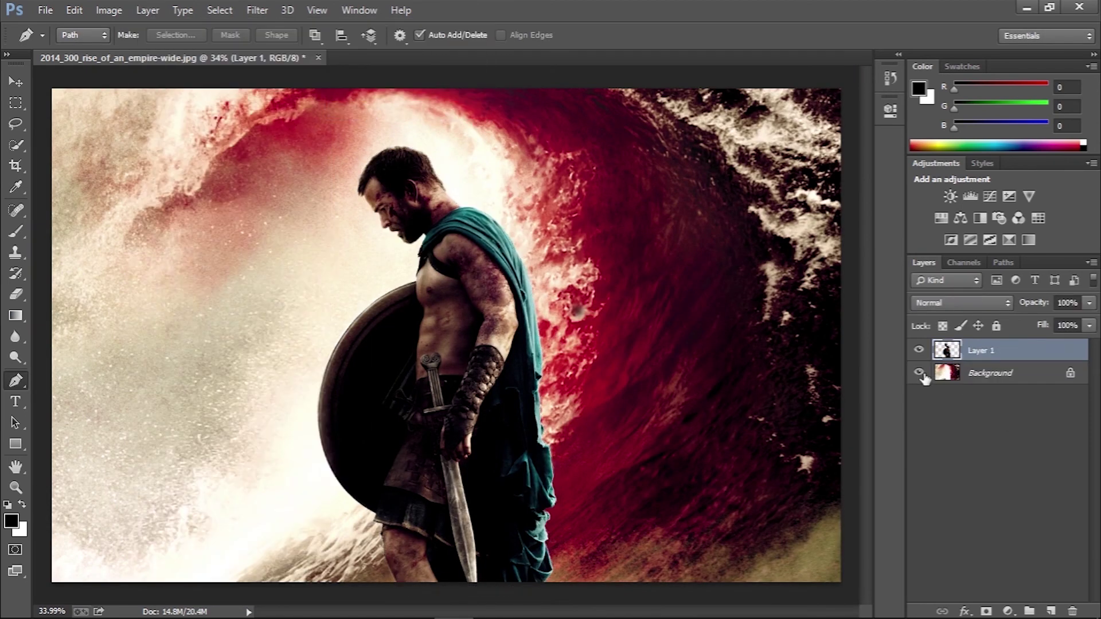
left_click(919, 350)
left_click(919, 350)
key("ctrl+z")
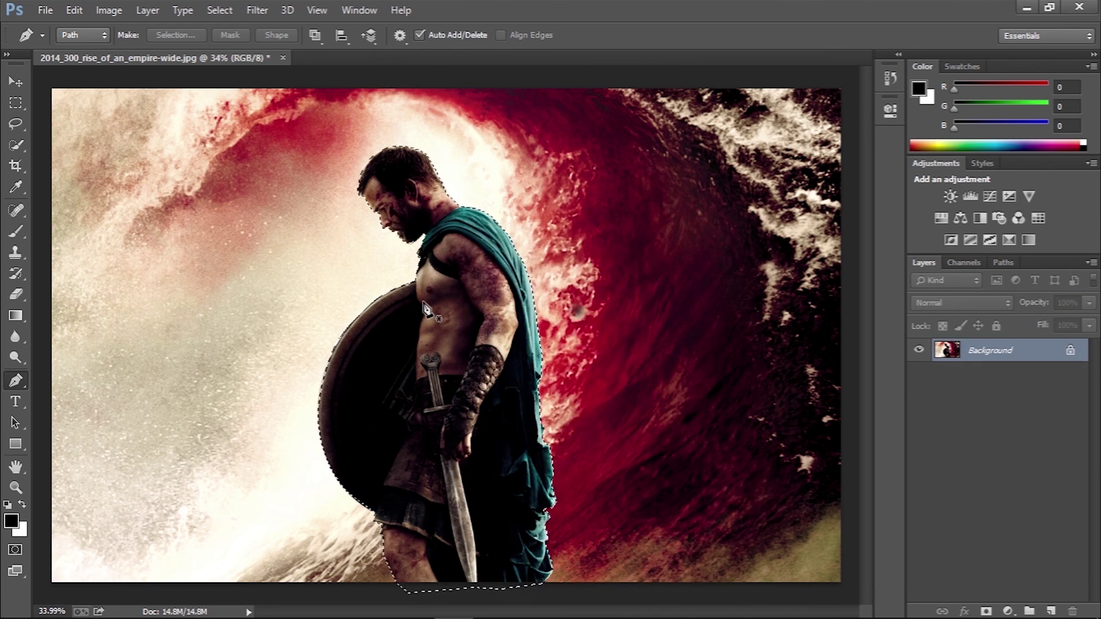
Copy the warrior onto a new layer and unlock the background as Layer 0.
left_click(147, 10)
mouse_move(210, 30)
left_click(371, 97)
left_click(919, 372)
left_click(919, 373)
double_click(990, 372)
key("Return")
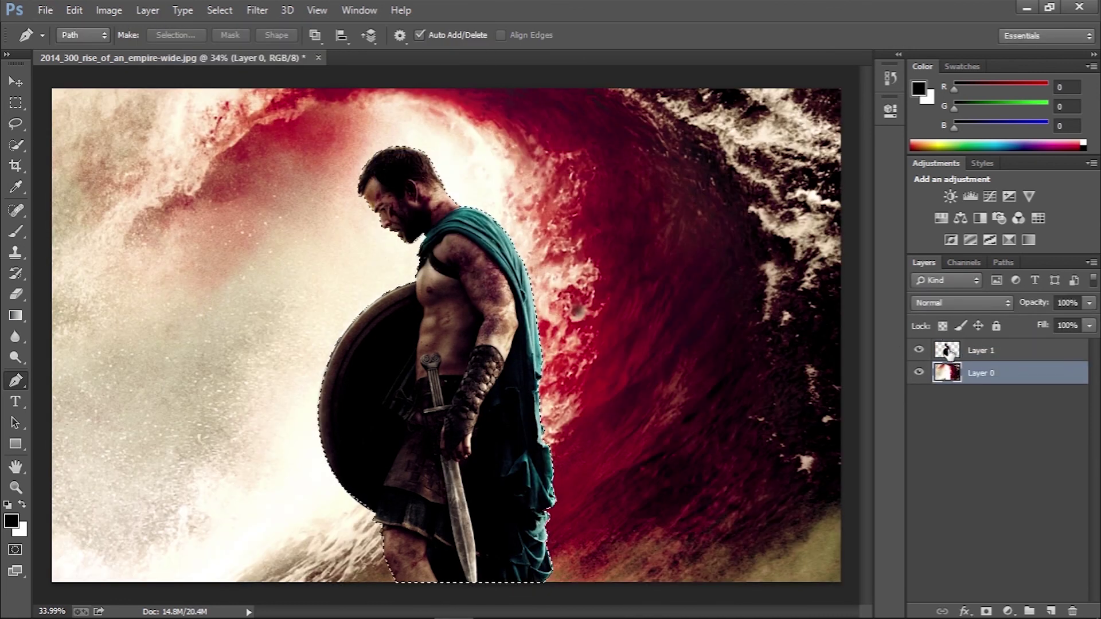
Expand the warrior selection and Content-Aware Fill it on the background with the surrounding wave.
left_click(220, 10)
left_click(401, 231)
key("Return")
left_click(147, 10)
key("Escape")
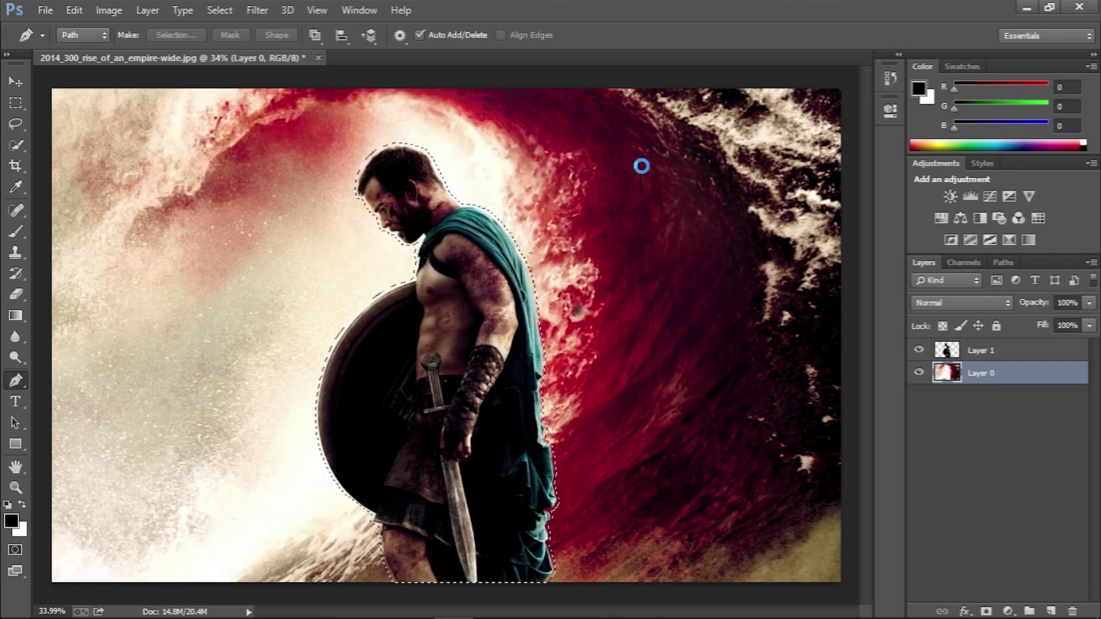
key("shift+BackSpace")
key("Return")
left_click(918, 350)
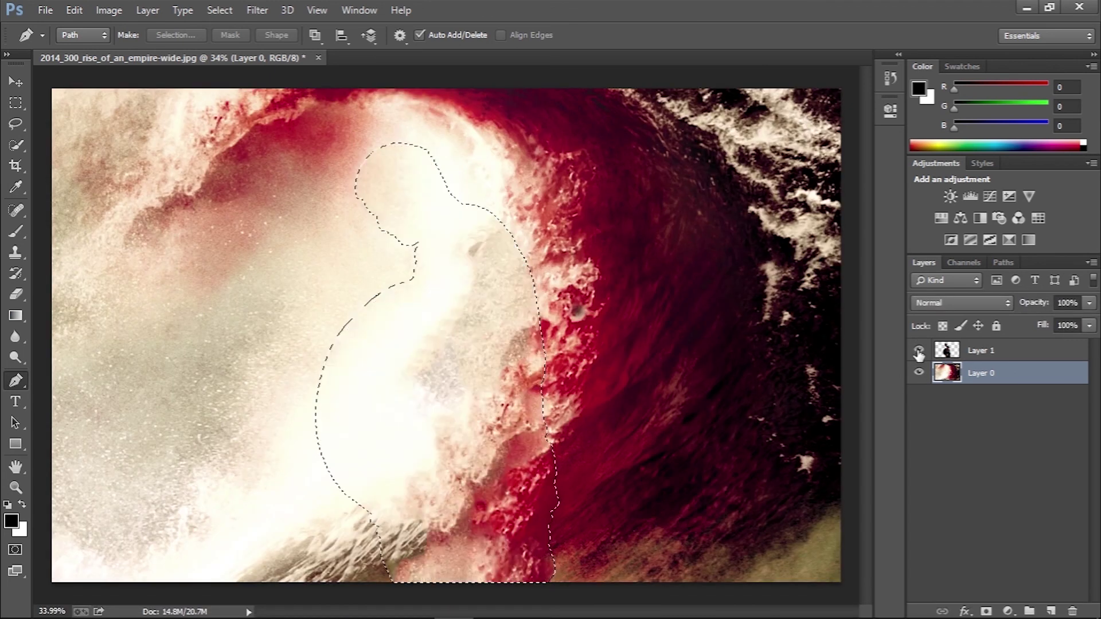
left_click(919, 350)
left_click(985, 351)
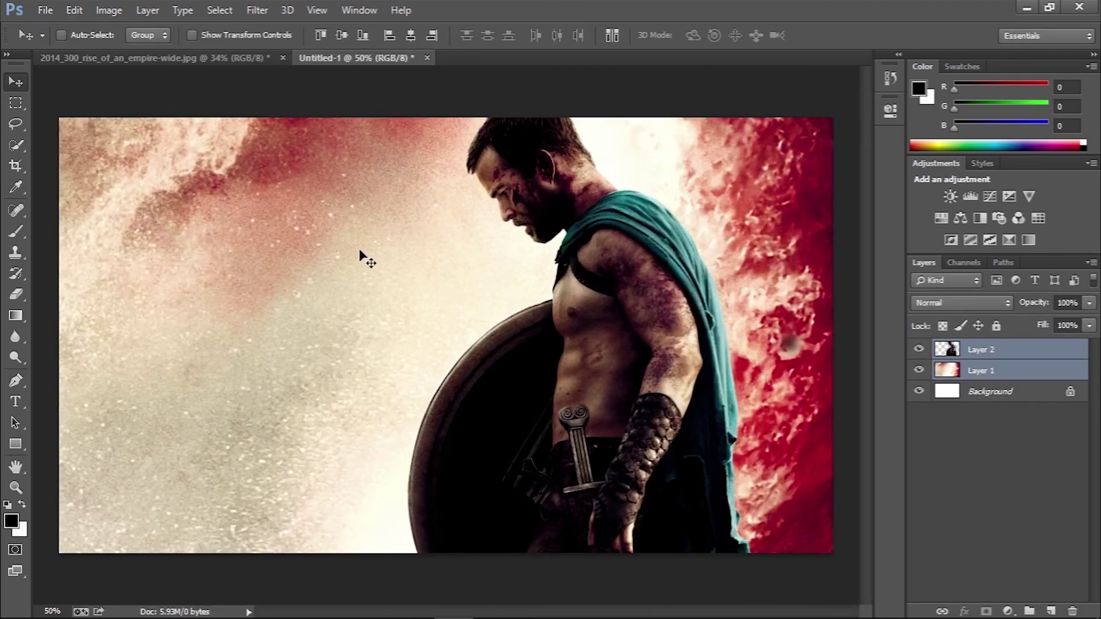
Move the warrior and wave layers into Untitled-1, convert them to smart objects, and open the Timeline.
left_click_drag(412, 368, 495, 374)
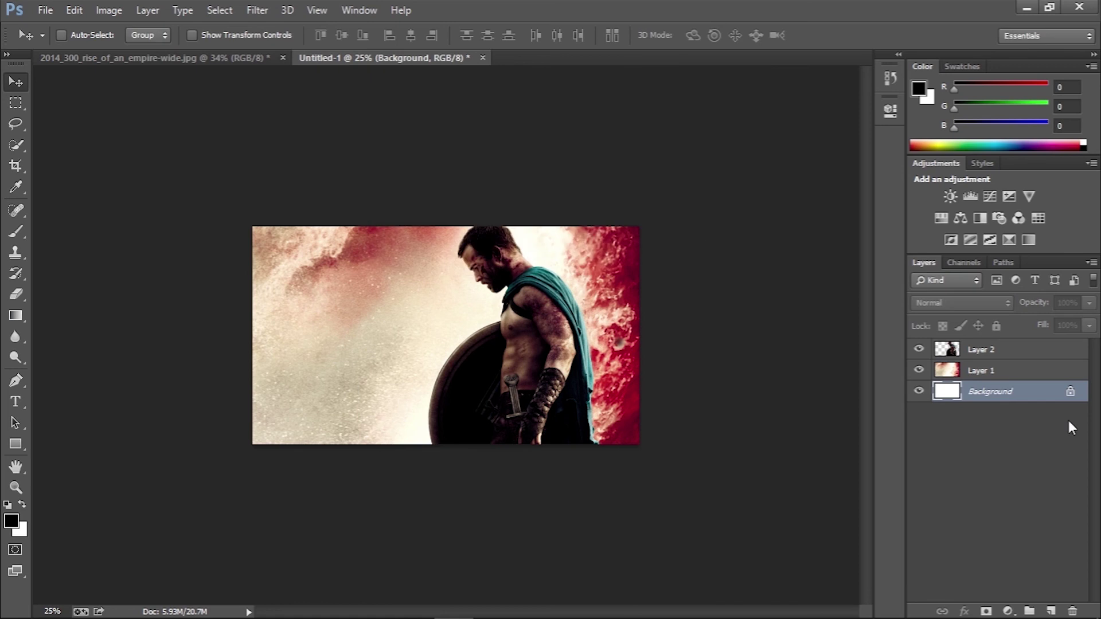
right_click(986, 350)
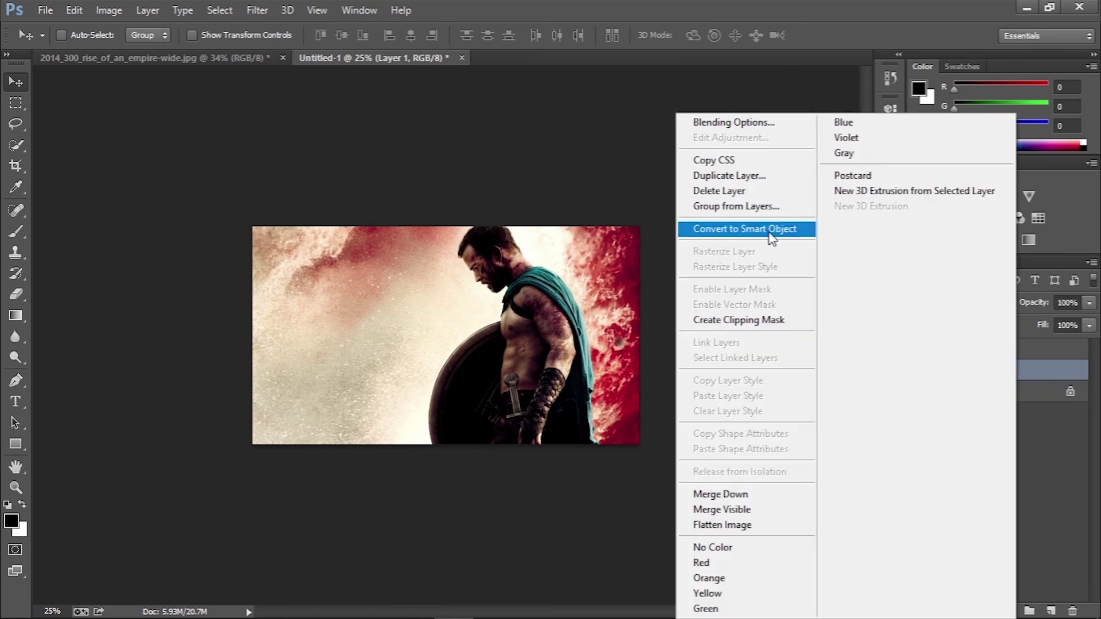
left_click(757, 239)
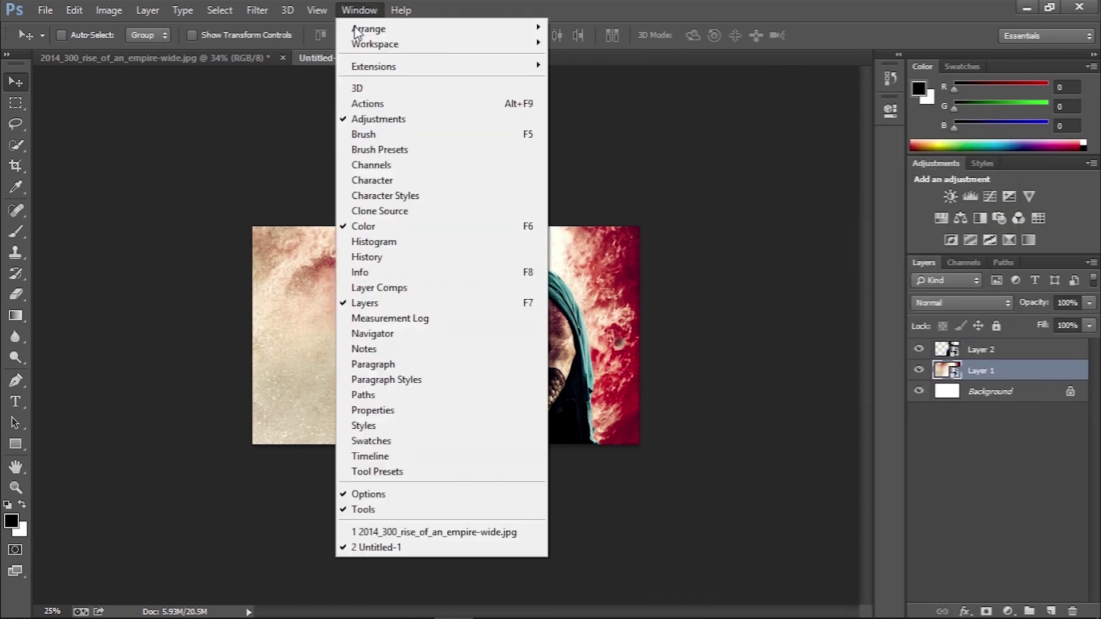
left_click(356, 442)
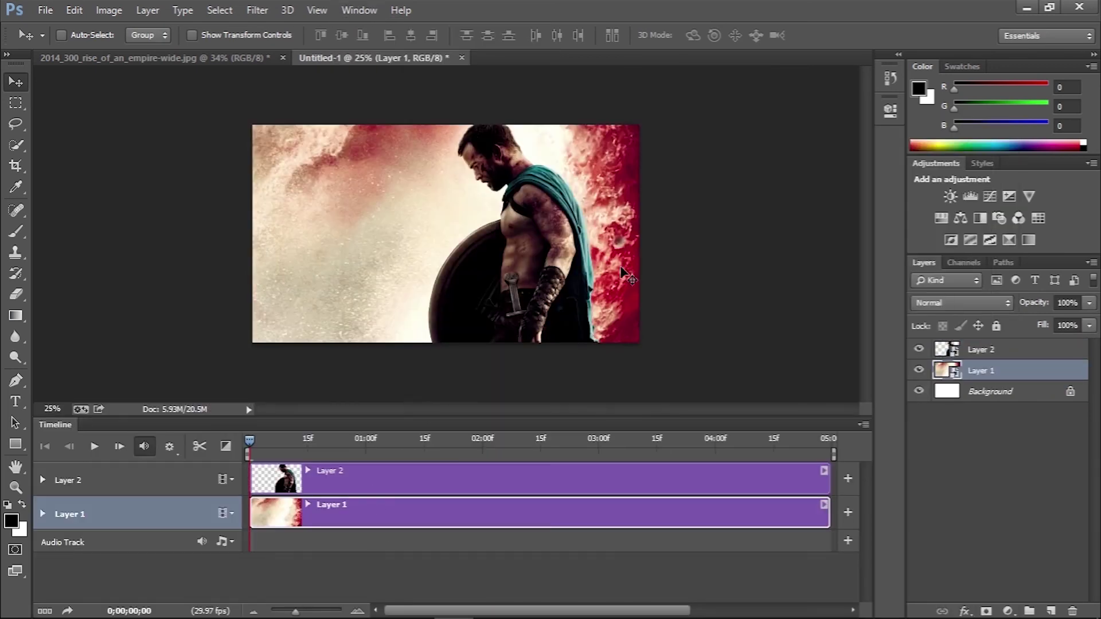
left_click(43, 514)
Add an end Transform keyframe rescaling the wave background layer, then preview playback.
left_click(820, 440)
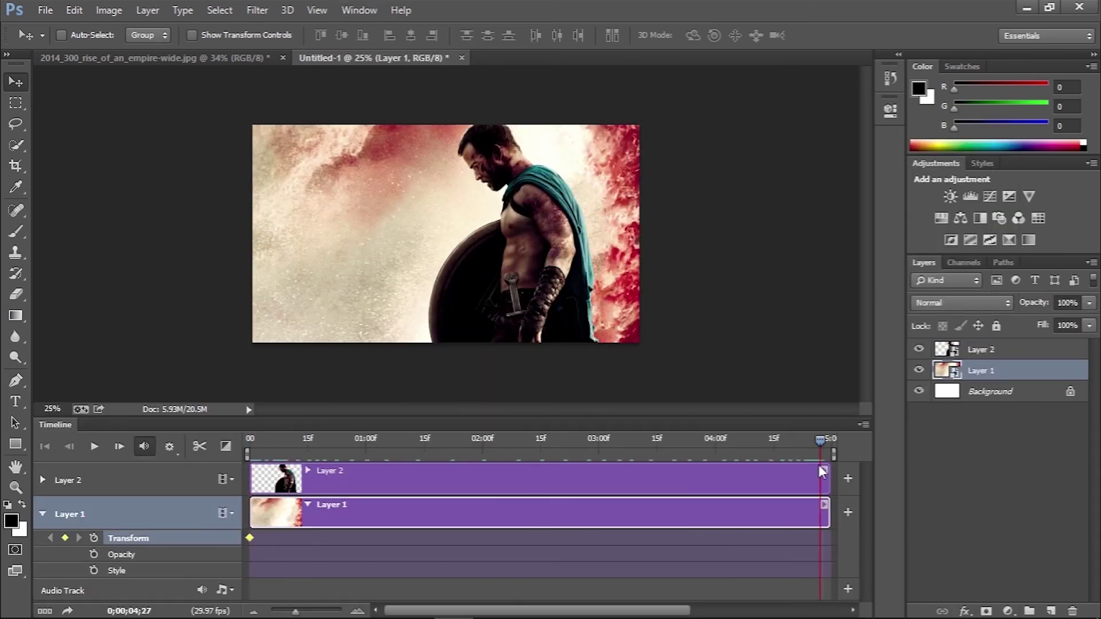
key("ctrl+t")
key("ctrl+minus")
left_click_drag(695, 362, 543, 293)
key("Return")
key("space")
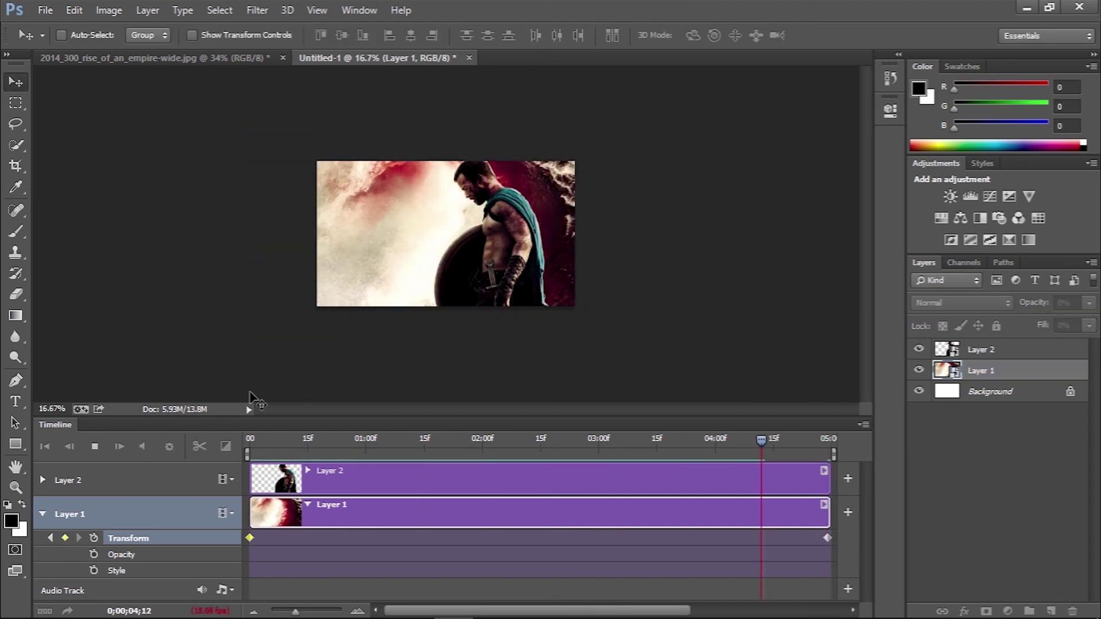
left_click(251, 450)
Keyframe the warrior layer small at the start and enlarged at the end, then preview.
left_click(43, 480)
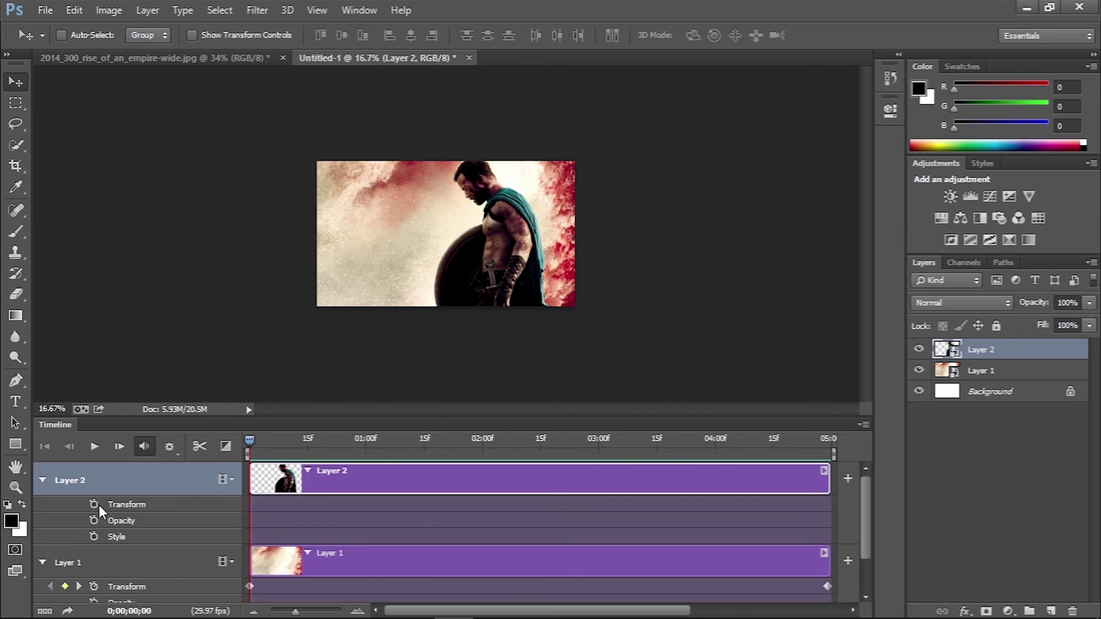
key("ctrl+t")
left_click_drag(548, 307, 526, 322)
key("Return")
left_click_drag(250, 441, 820, 454)
key("ctrl+t")
left_click_drag(525, 321, 560, 344)
key("Return")
key("space")
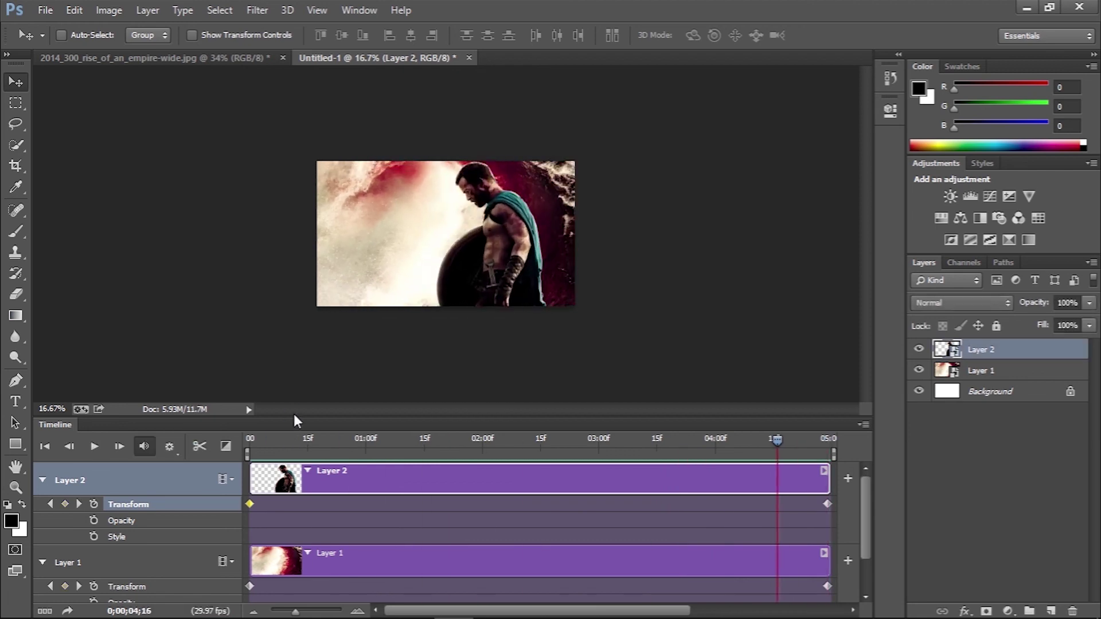
key("space")
Render the warrior animation to Untitled-1.mp4 as H.264 video.
left_click(46, 9)
left_click(298, 367)
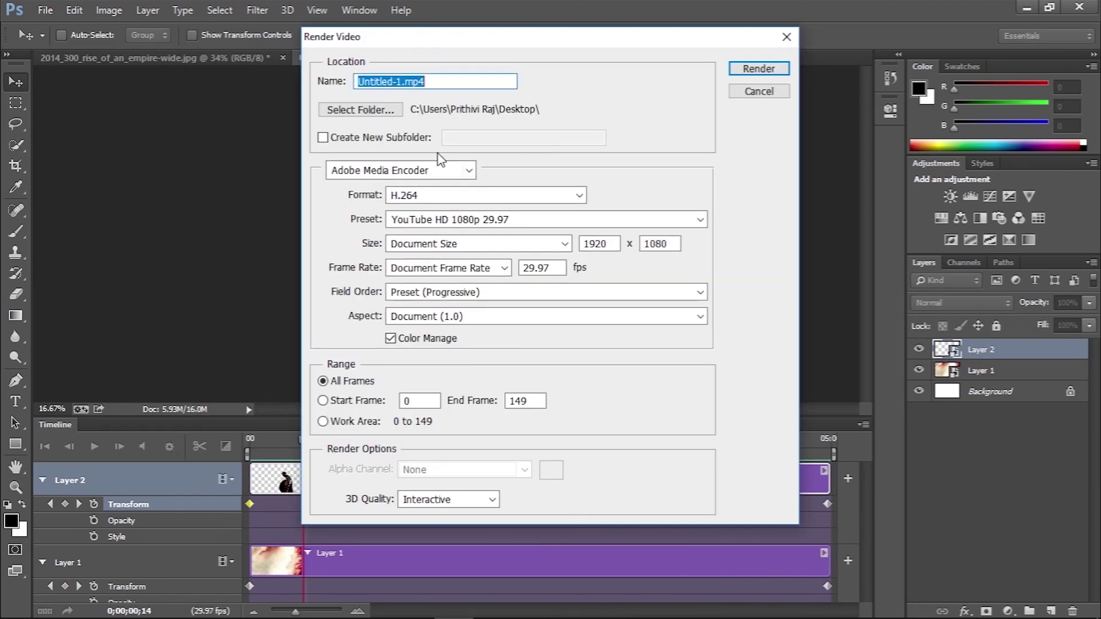
left_click(758, 69)
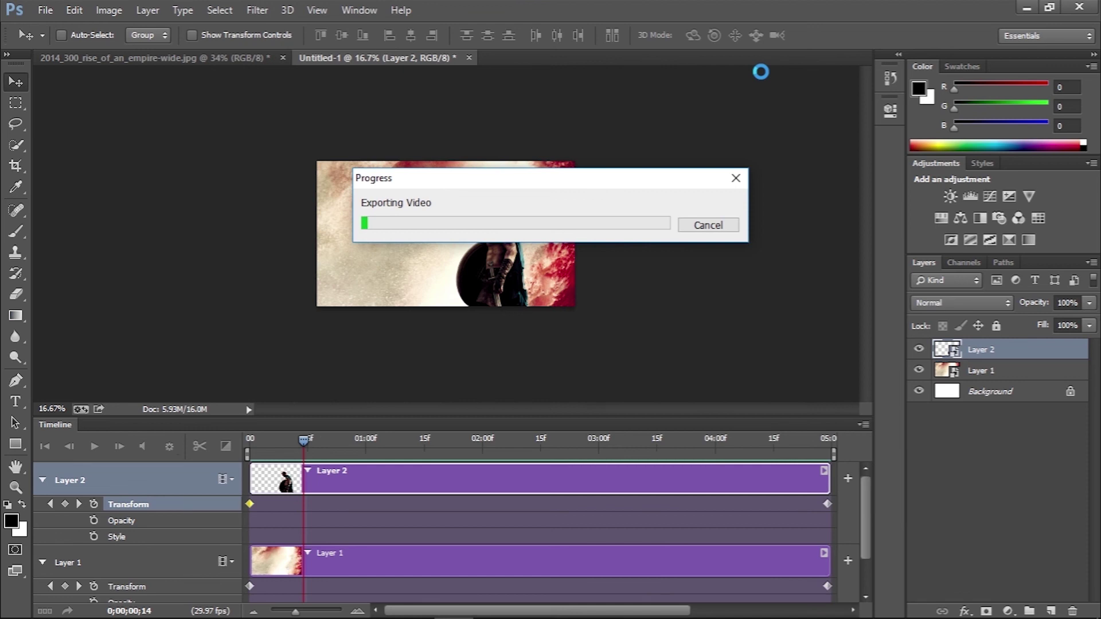